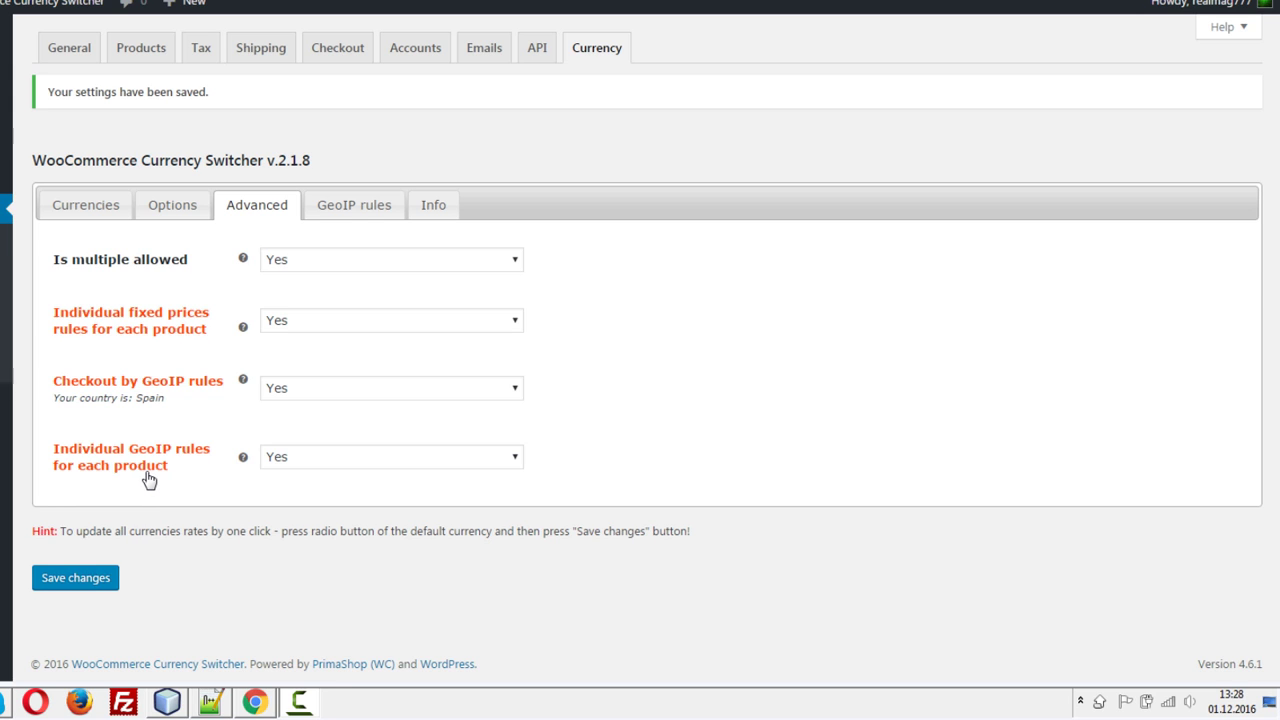
Step: Add Spain to the EUR currency's GeoIP countries and save the currency settings
left_click(344, 205)
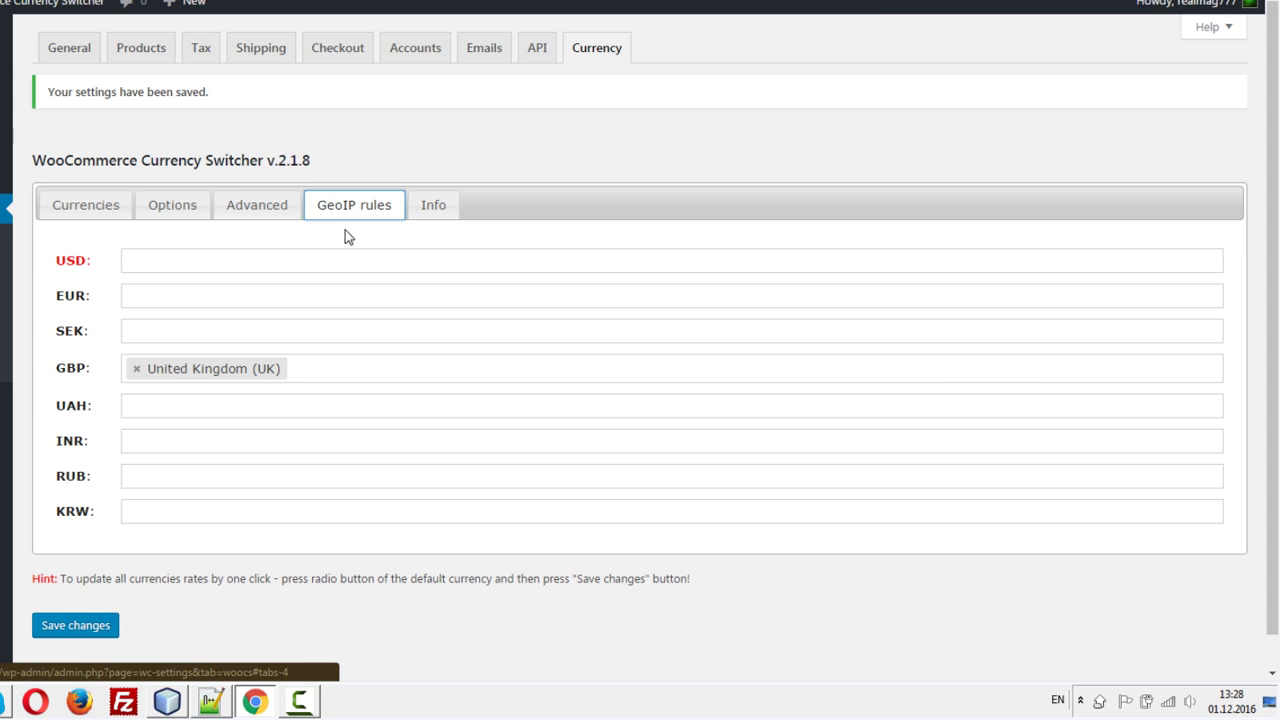
left_click(180, 304)
type("spa")
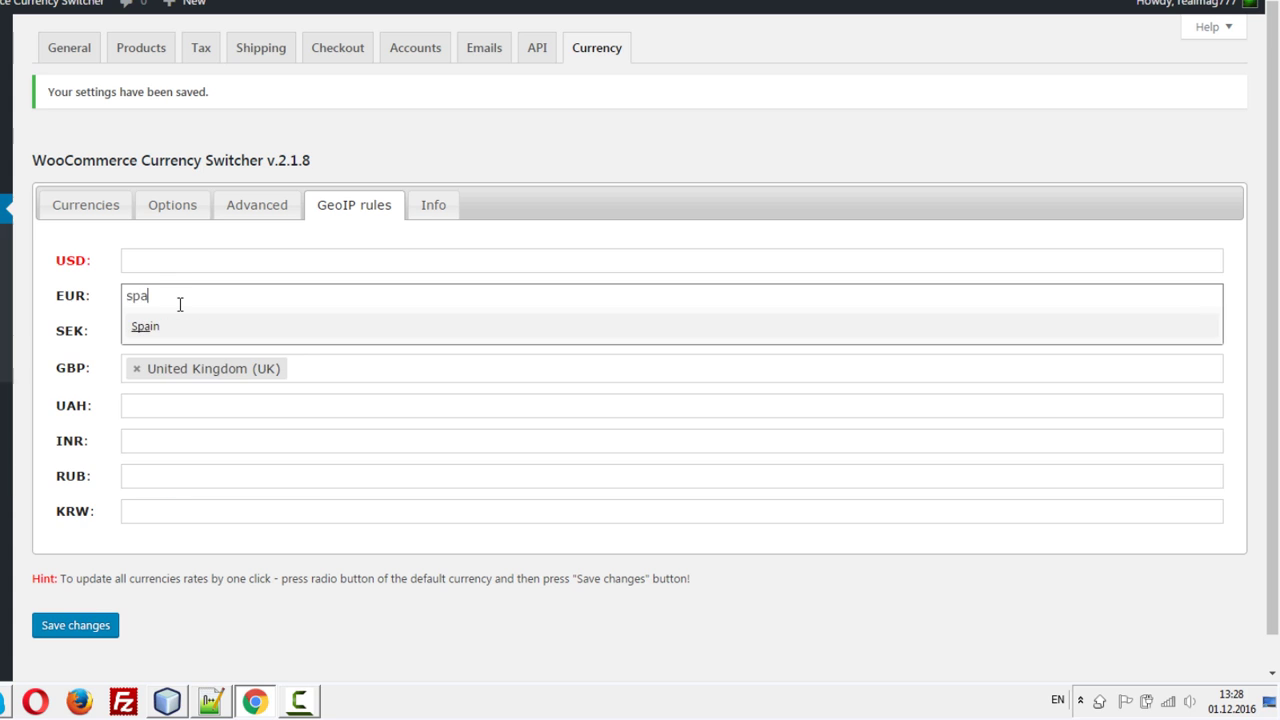
key("Return")
left_click(86, 629)
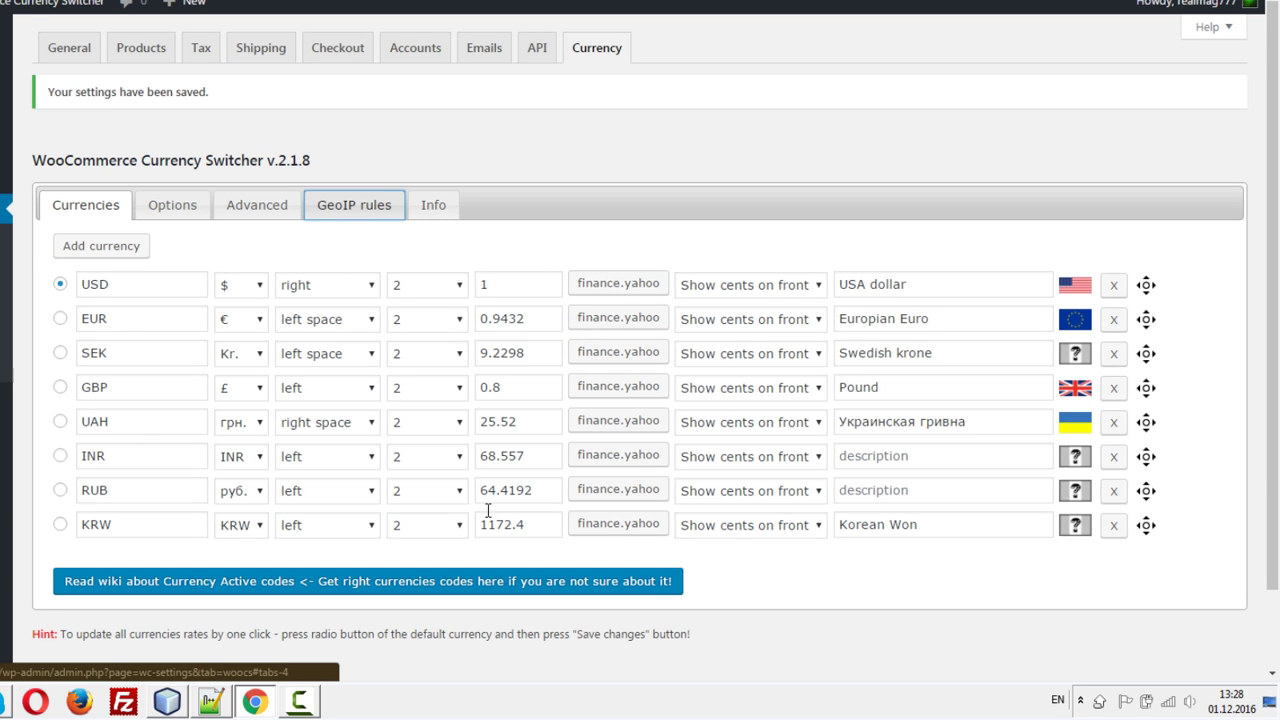
Step: Review the EUR sale price and GeoIP rule prices, then return to the fixed prices panel
left_click(343, 205)
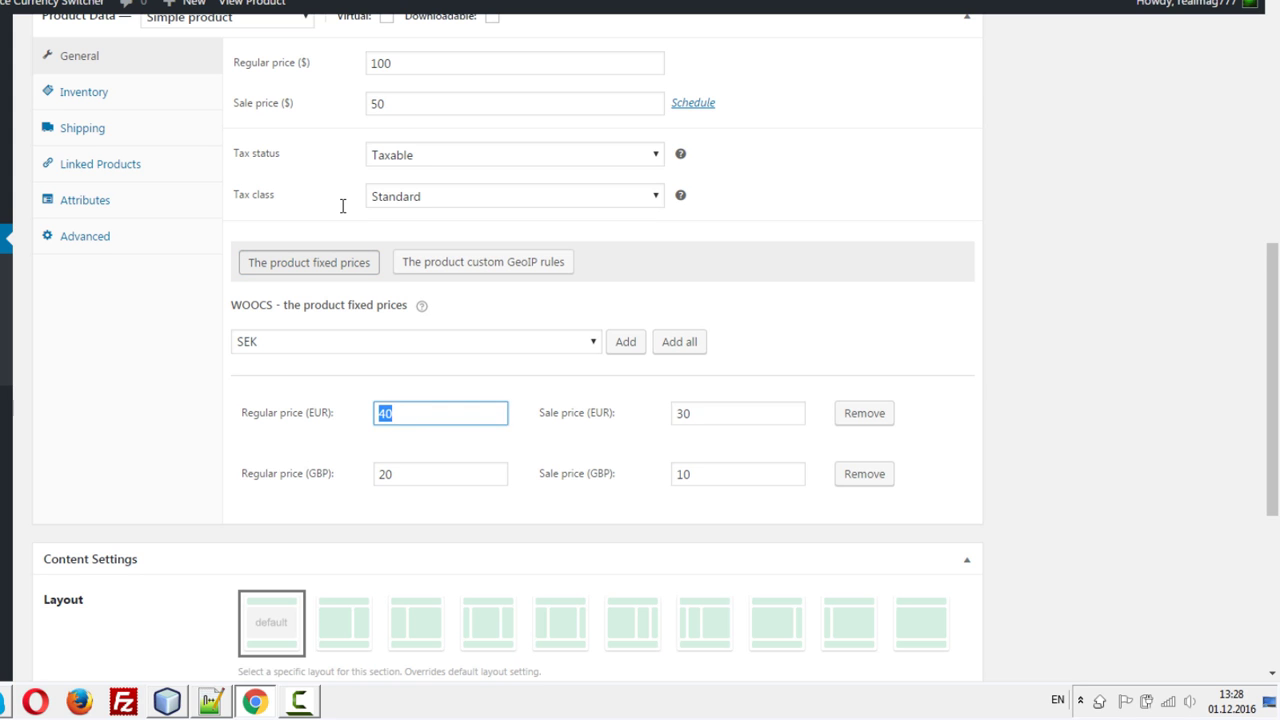
key("Tab")
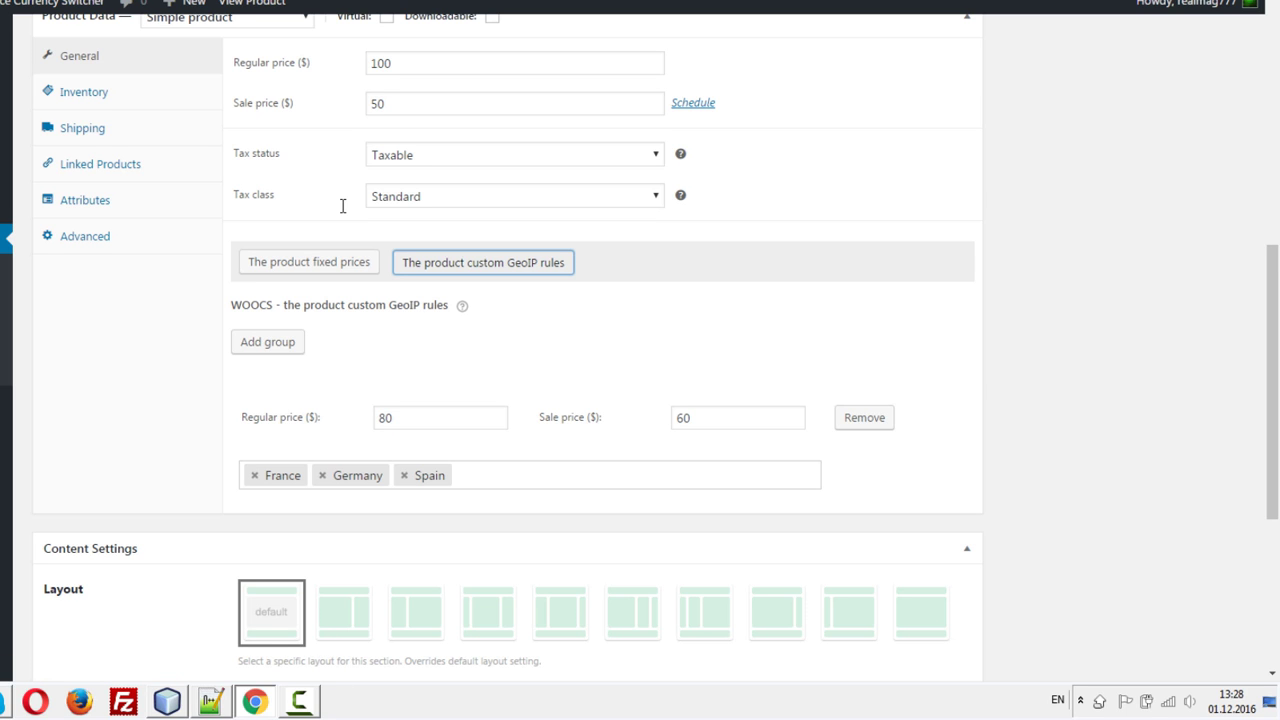
key("Tab")
key("Tab")
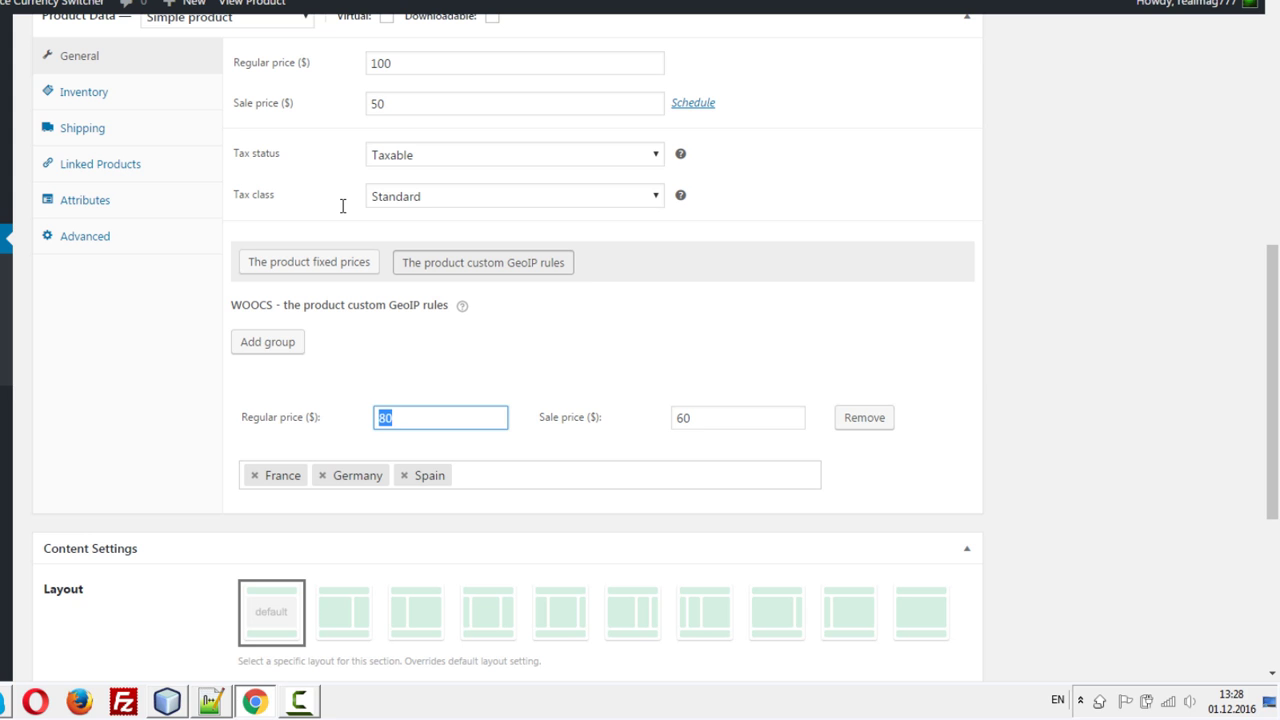
key("Tab")
key("shift+Tab")
key("shift+Tab")
key("shift+Tab")
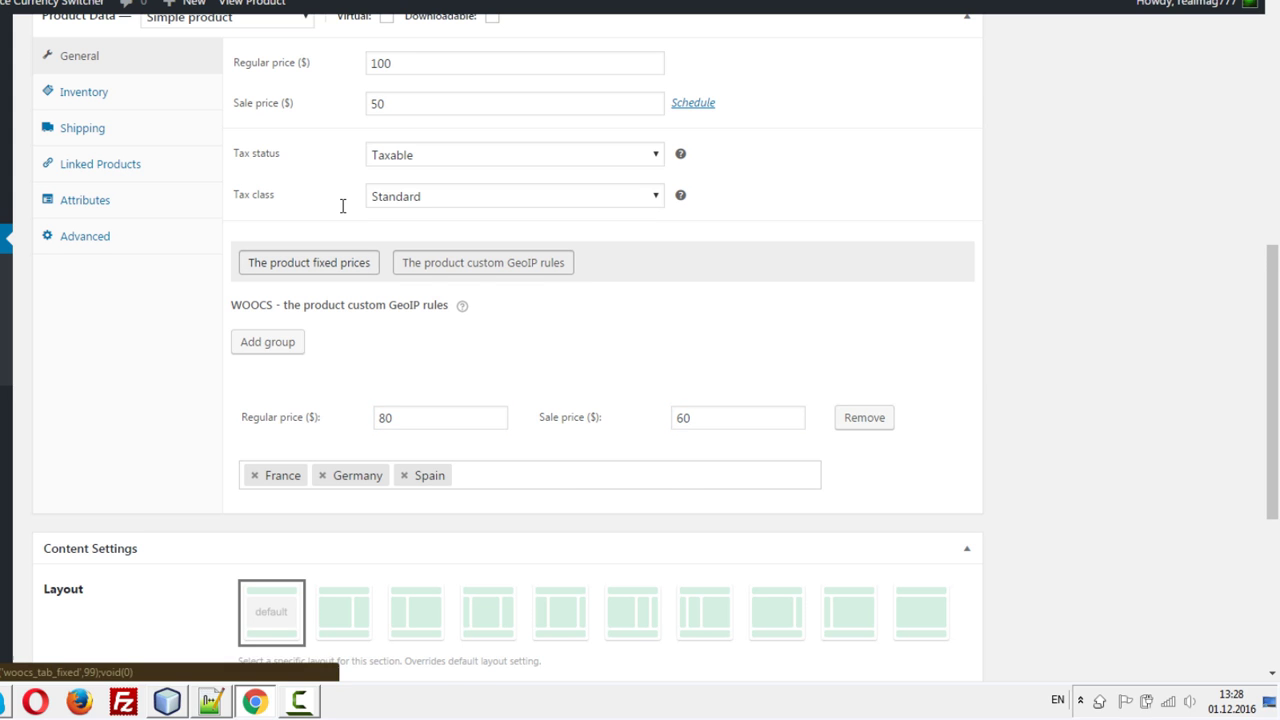
key("Return")
Step: Remove the GBP fixed price row, leaving only the EUR 40/30 prices
key("Tab")
key("Tab")
key("Tab")
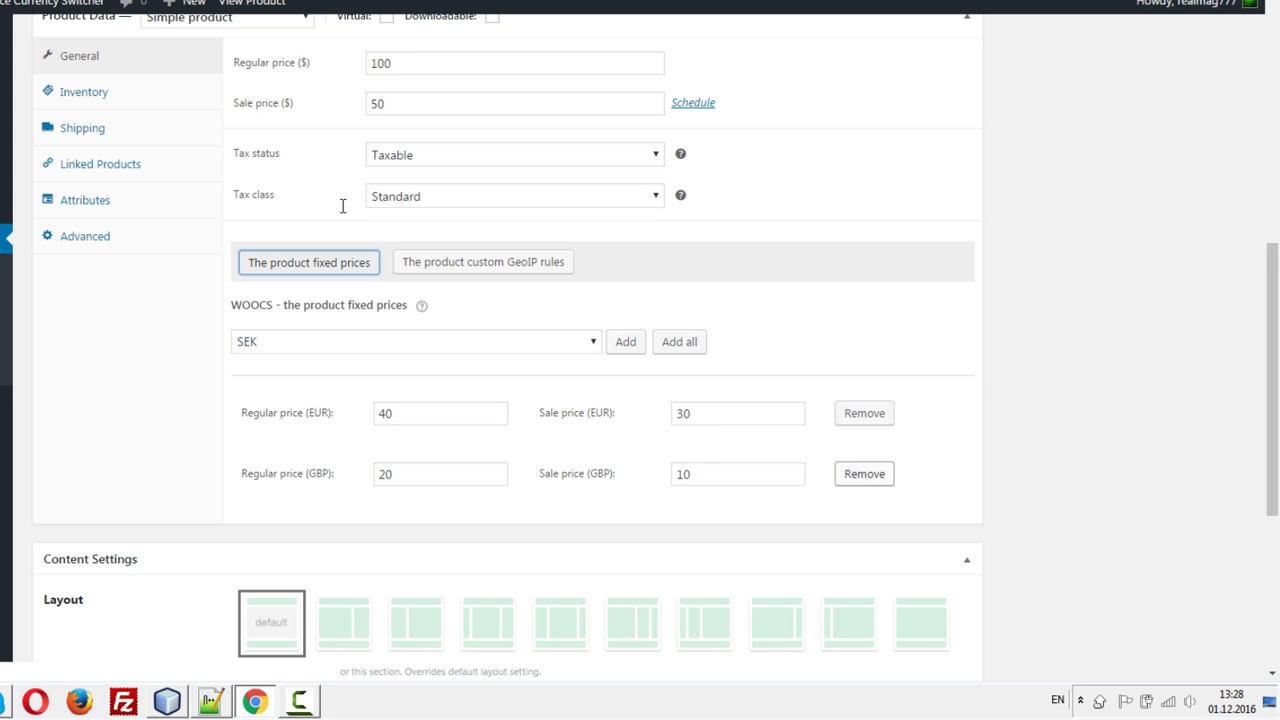
key("Return")
key("Tab")
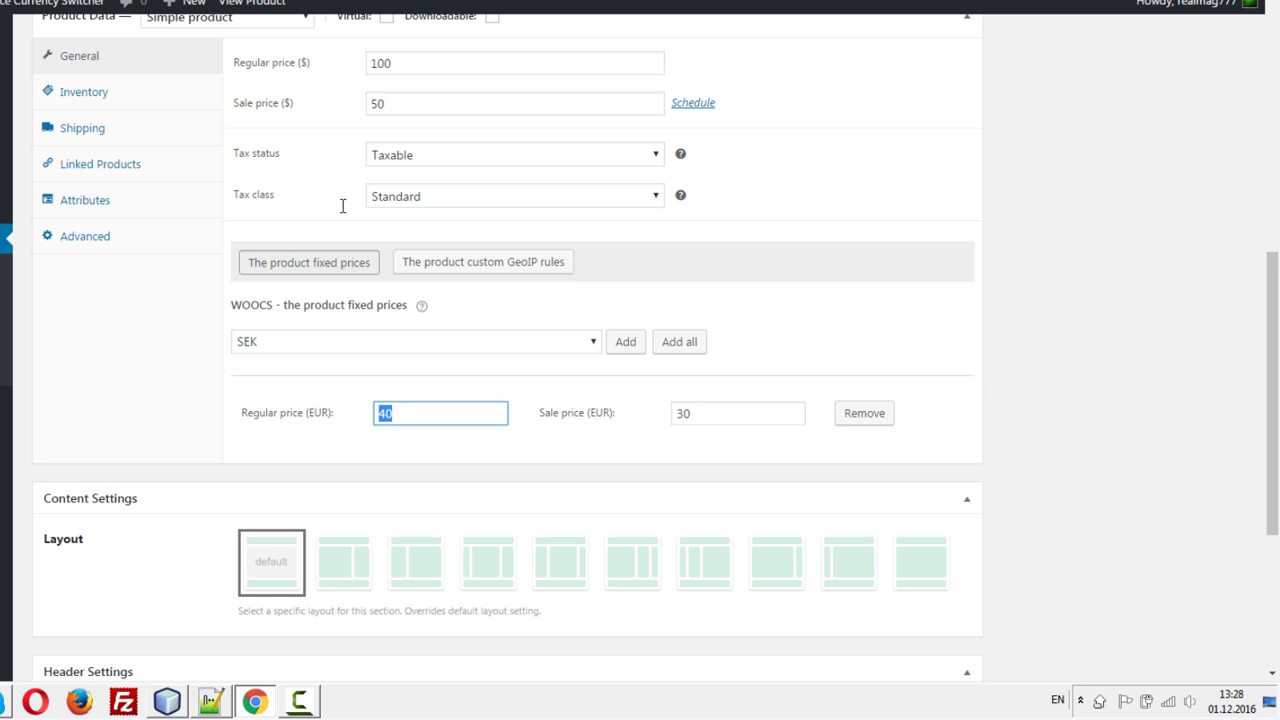
key("Tab")
scroll(342, 206, "up", 6)
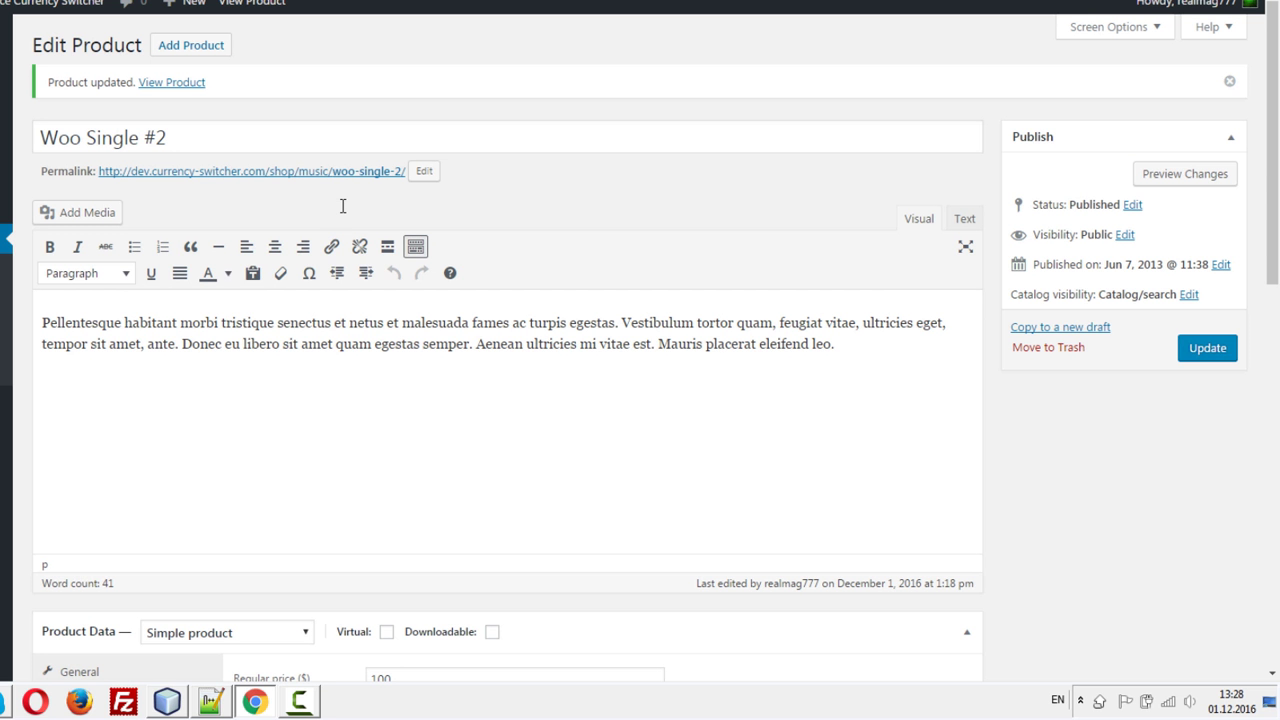
Step: Update Woo Single #2 and scroll down to confirm only the EUR fixed price remains
key("Return")
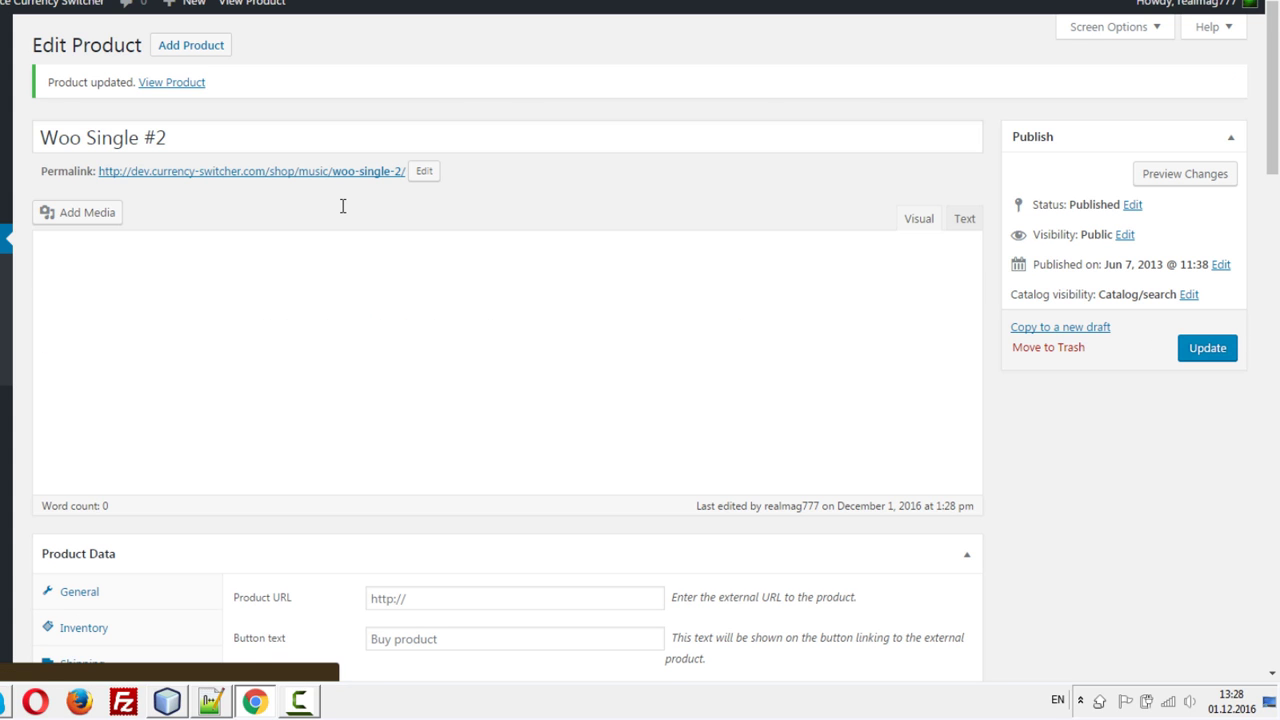
scroll(342, 206, "down", 2)
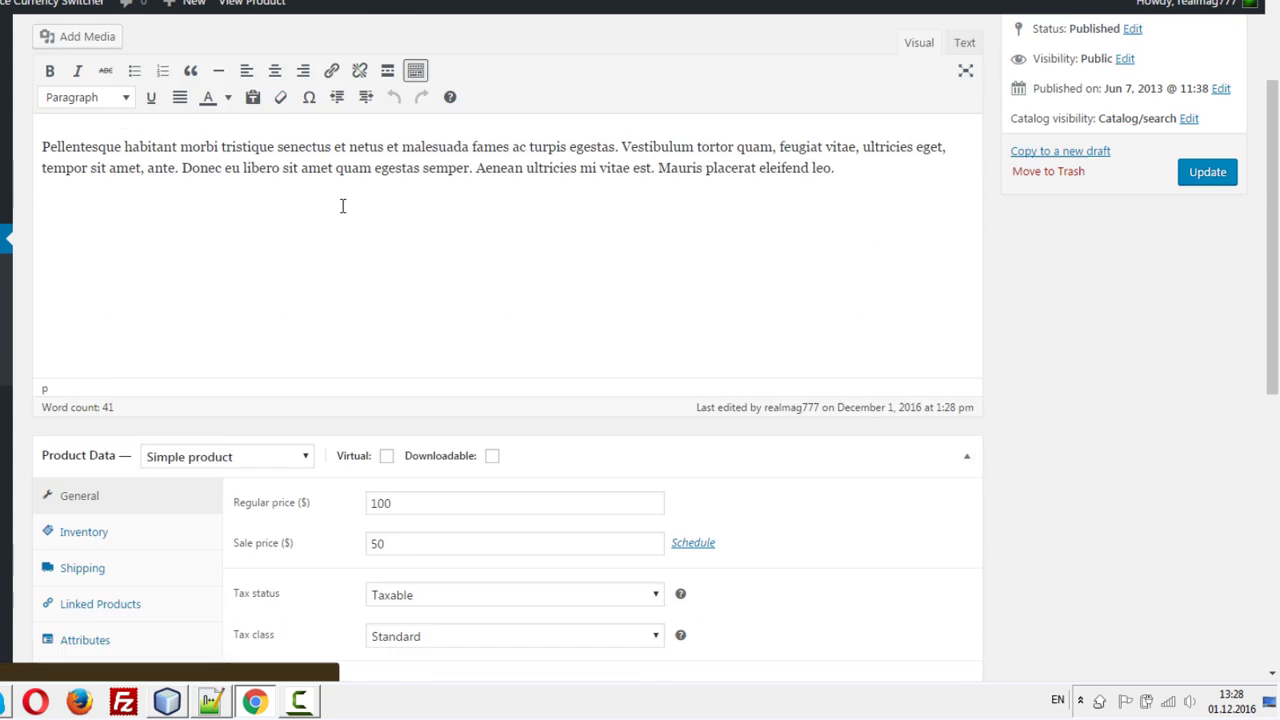
scroll(342, 206, "down", 2)
scroll(342, 206, "down", 1)
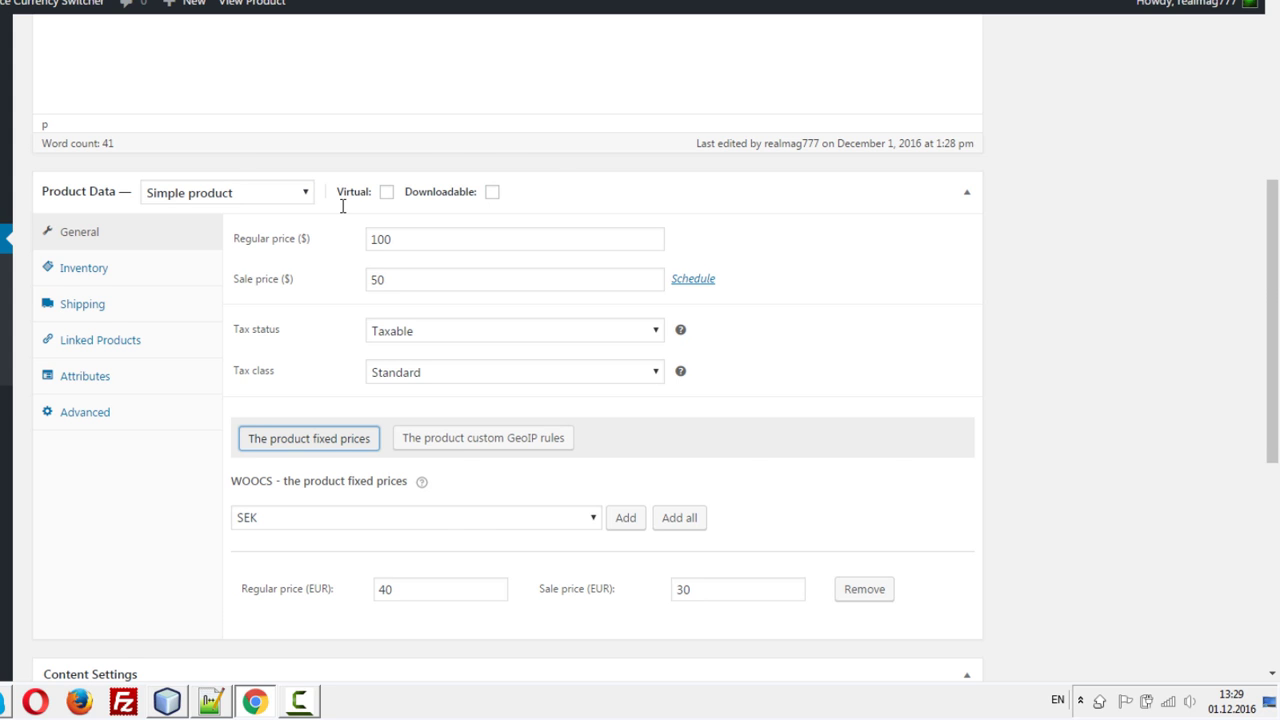
scroll(342, 206, "down", 3)
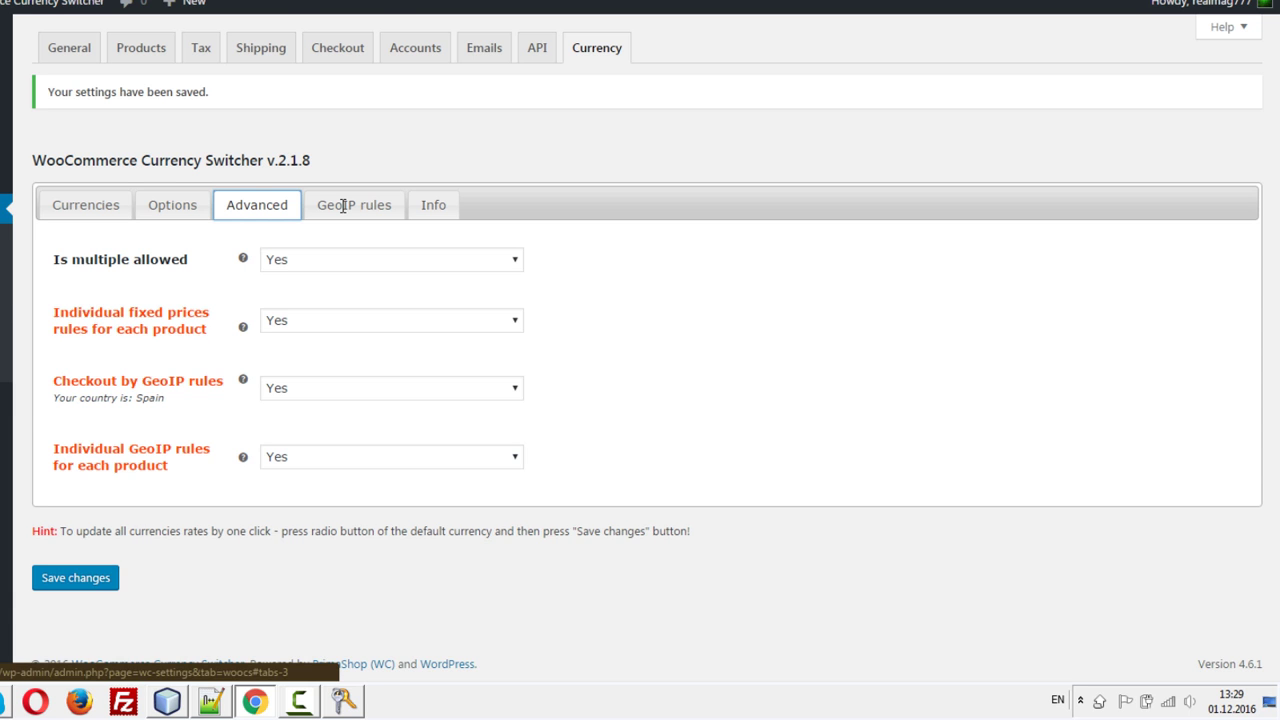
Step: Open Woo Single #2 on the storefront from its permalink, showing the €30.00 sale price
key("Tab")
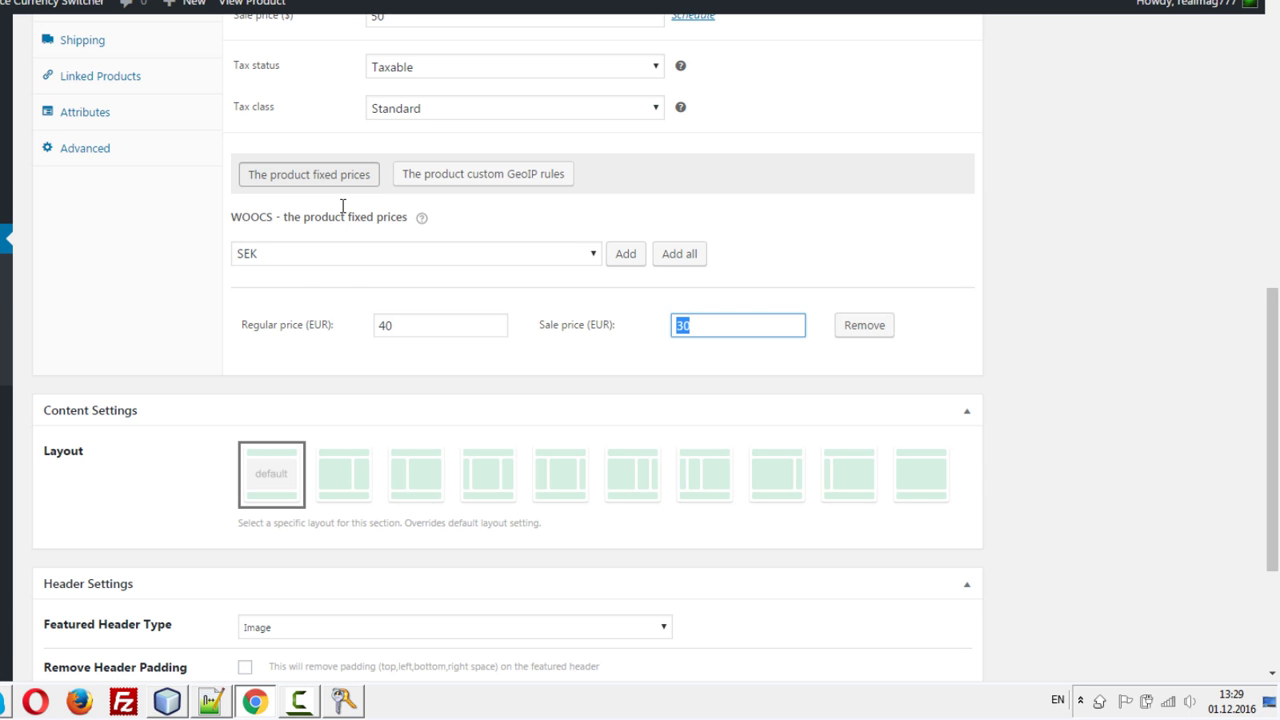
scroll(343, 206, "up", 6)
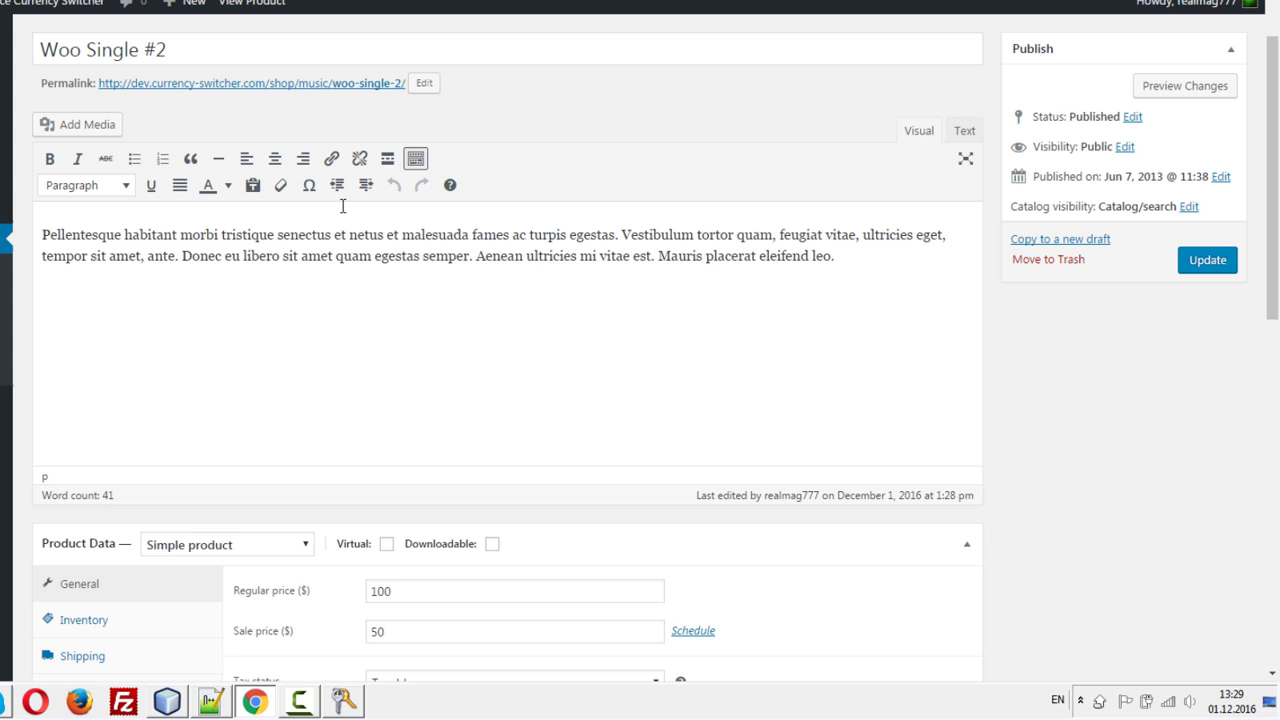
key("Return")
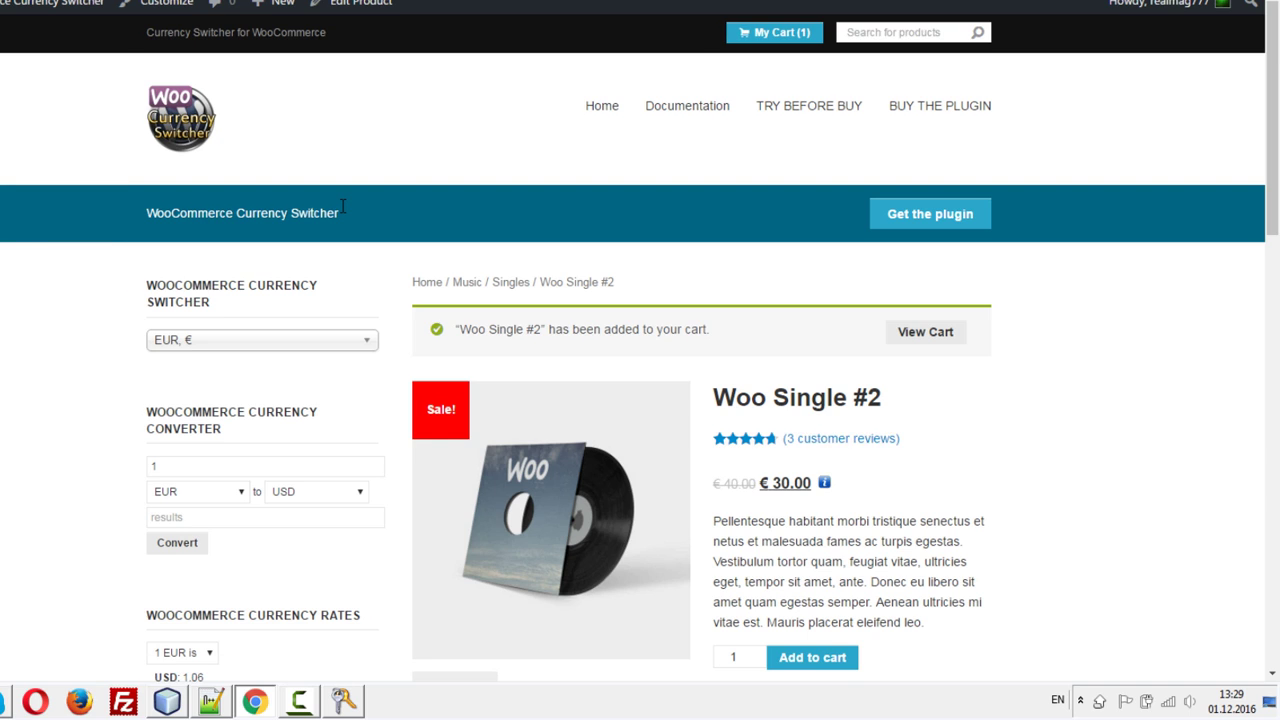
Step: Highlight the €30.00 sale price and scroll through the Spain checkout's order totals
left_click_drag(816, 483, 759, 483)
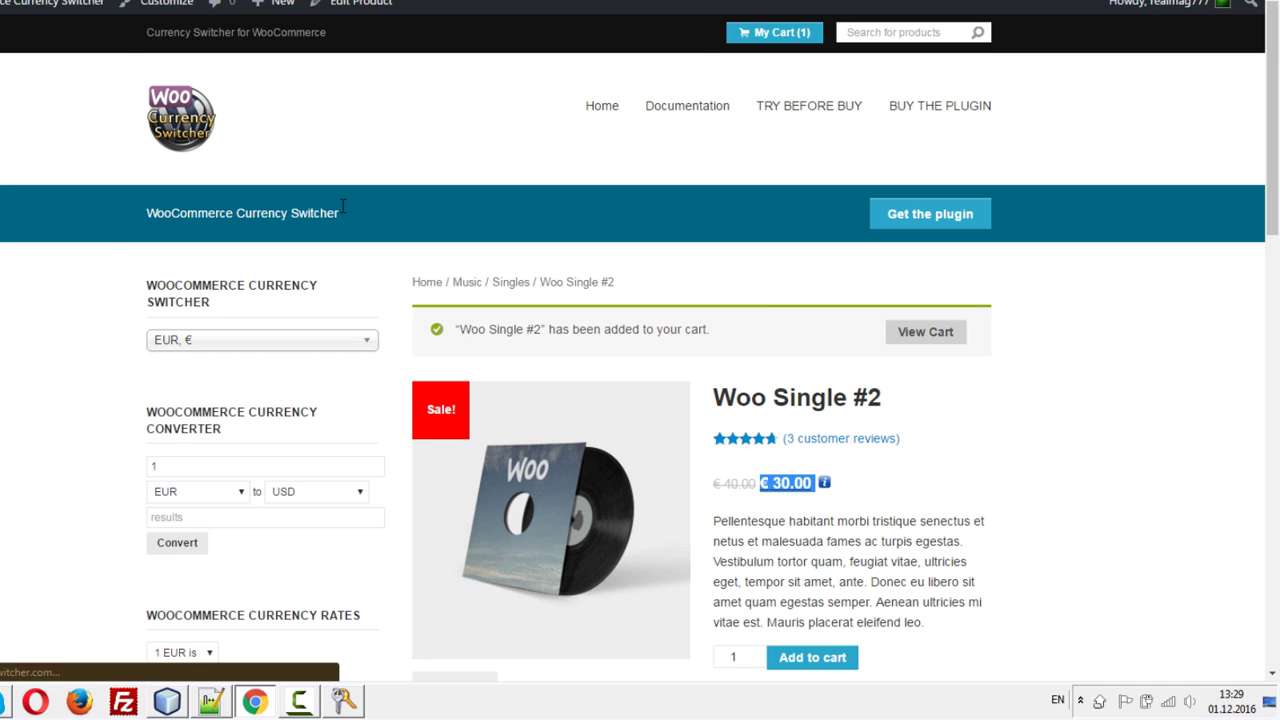
scroll(342, 206, "down", 5)
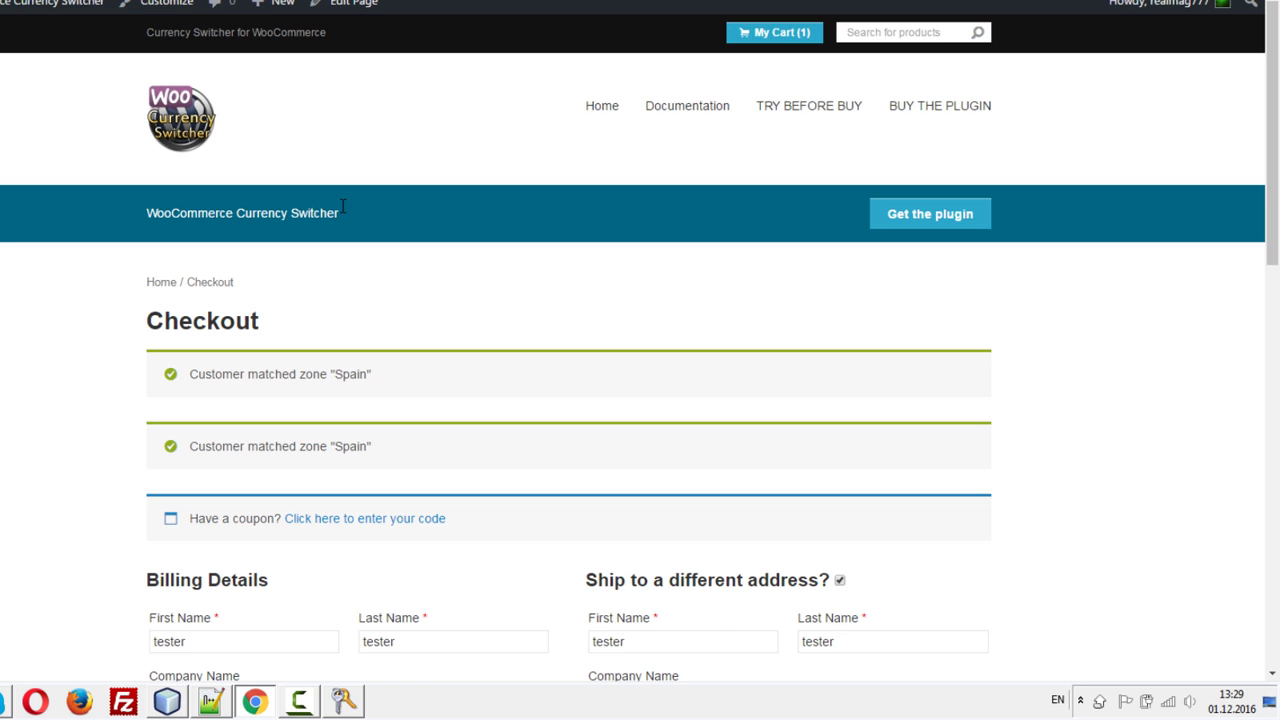
scroll(342, 206, "down", 5)
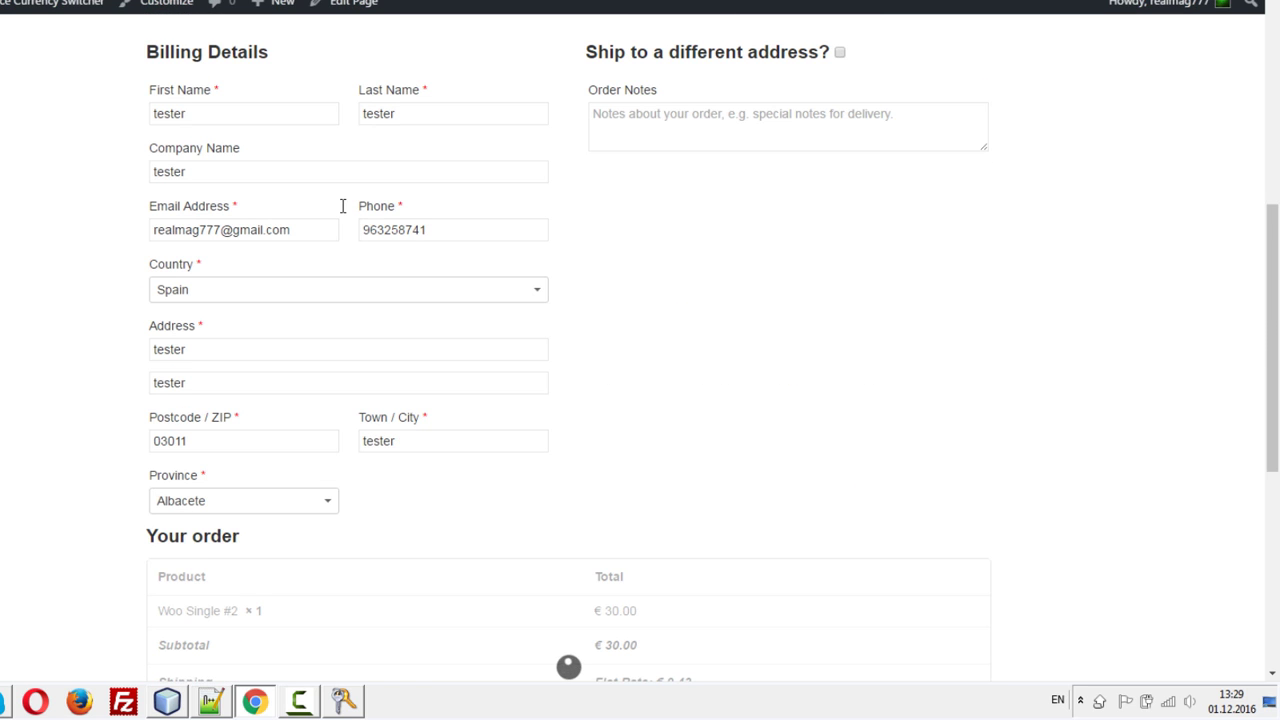
scroll(342, 206, "down", 1)
scroll(342, 206, "down", 3)
scroll(342, 206, "up", 5)
scroll(342, 206, "down", 2)
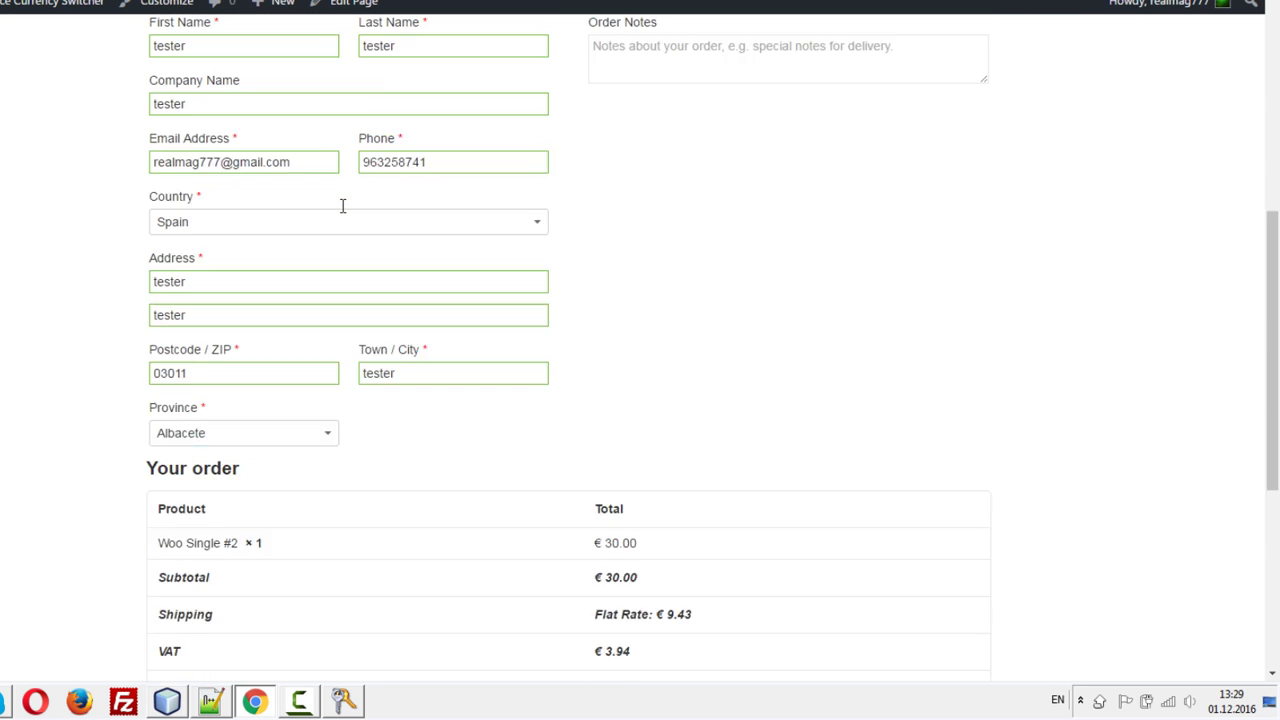
scroll(342, 206, "down", 3)
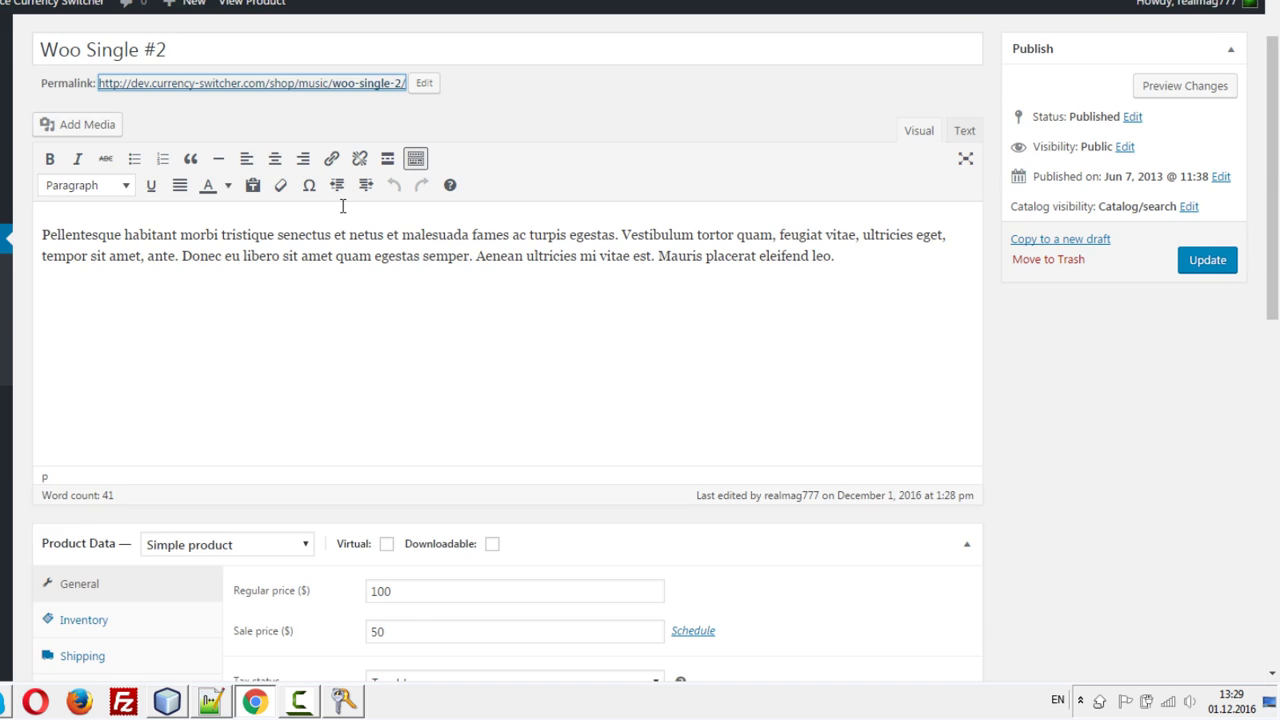
Step: Step from the EUR fixed prices into the France/Germany/Spain GeoIP rule's 80/60 prices and back
scroll(342, 206, "down", 4)
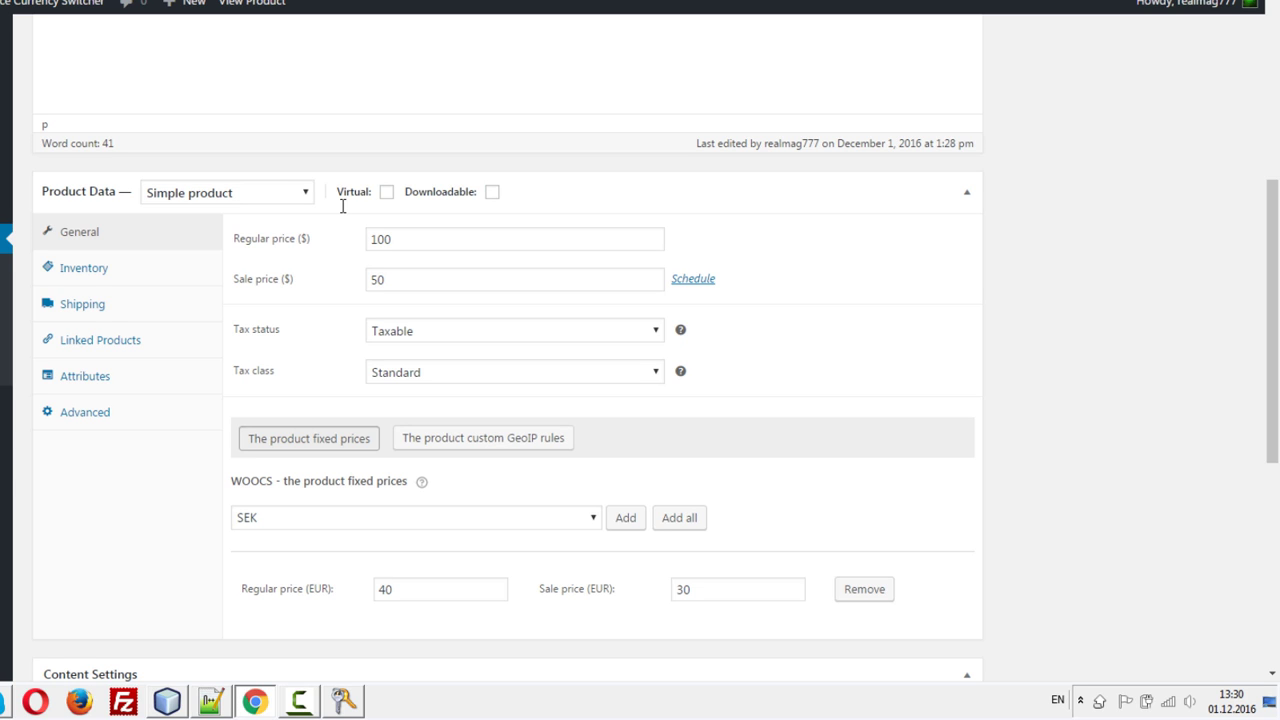
key("Tab")
key("Tab")
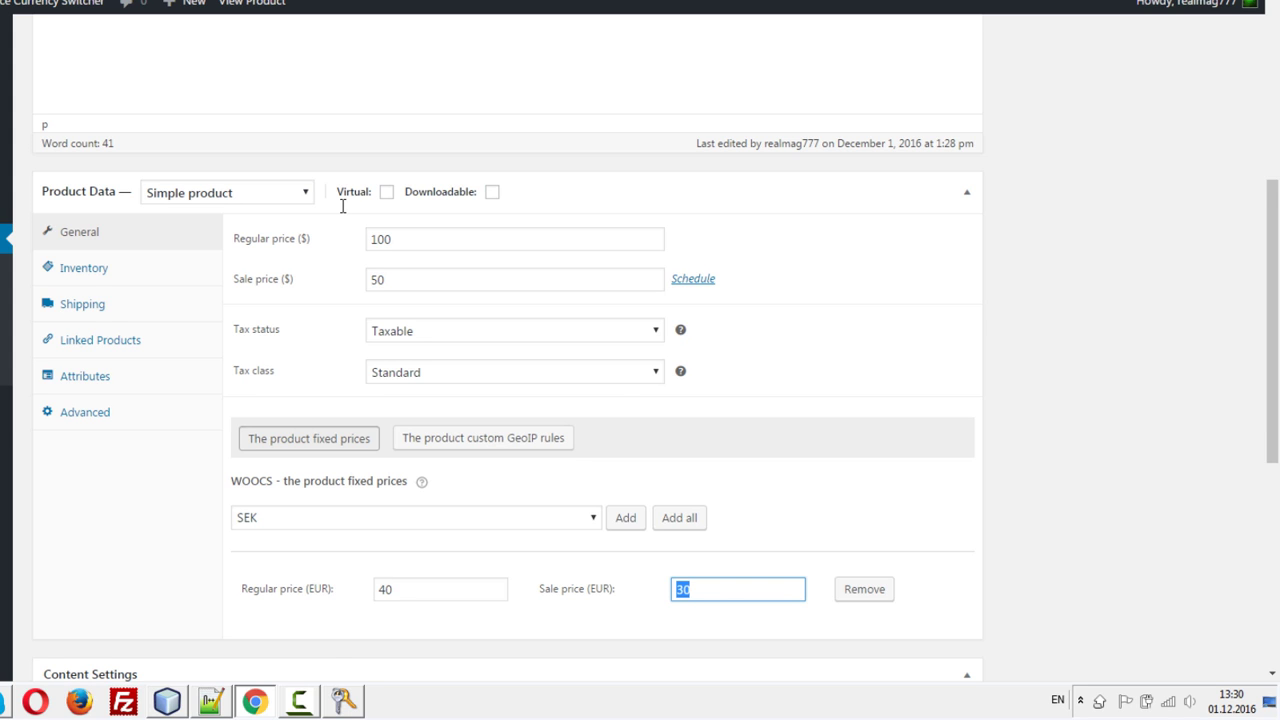
key("shift+Tab")
key("shift+Tab")
key("shift+Tab")
key("Return")
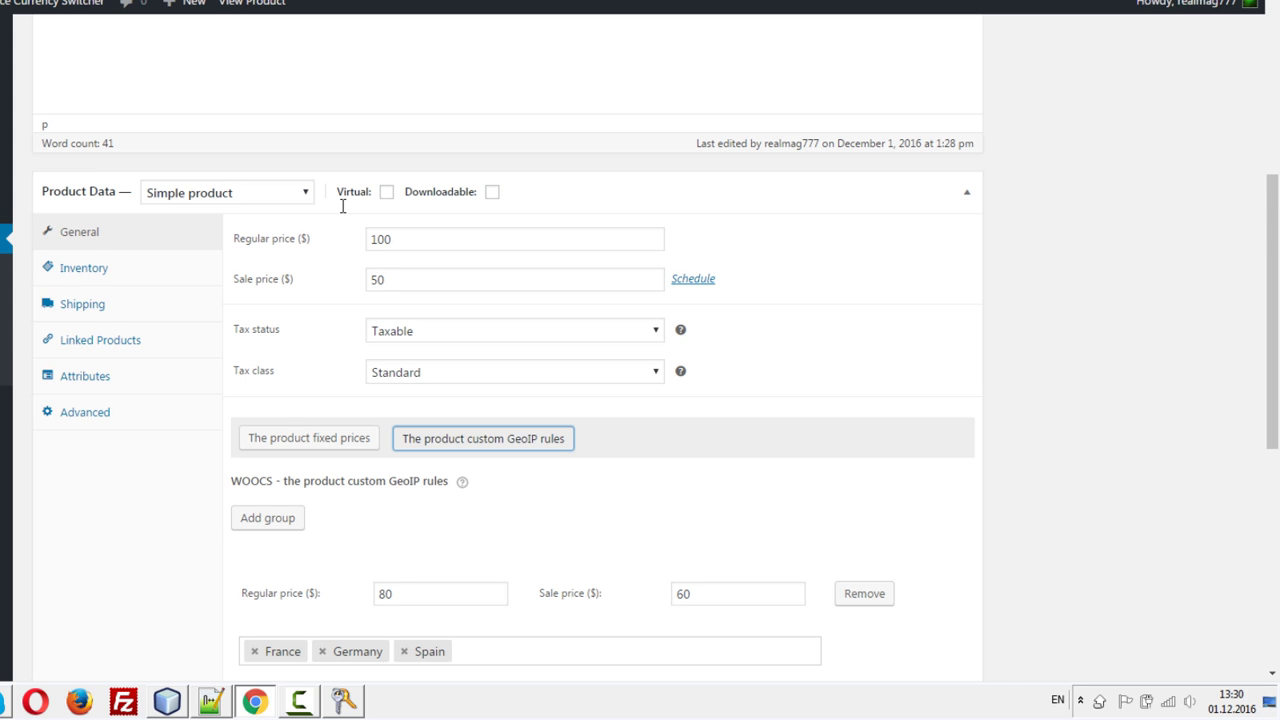
scroll(342, 206, "down", 2)
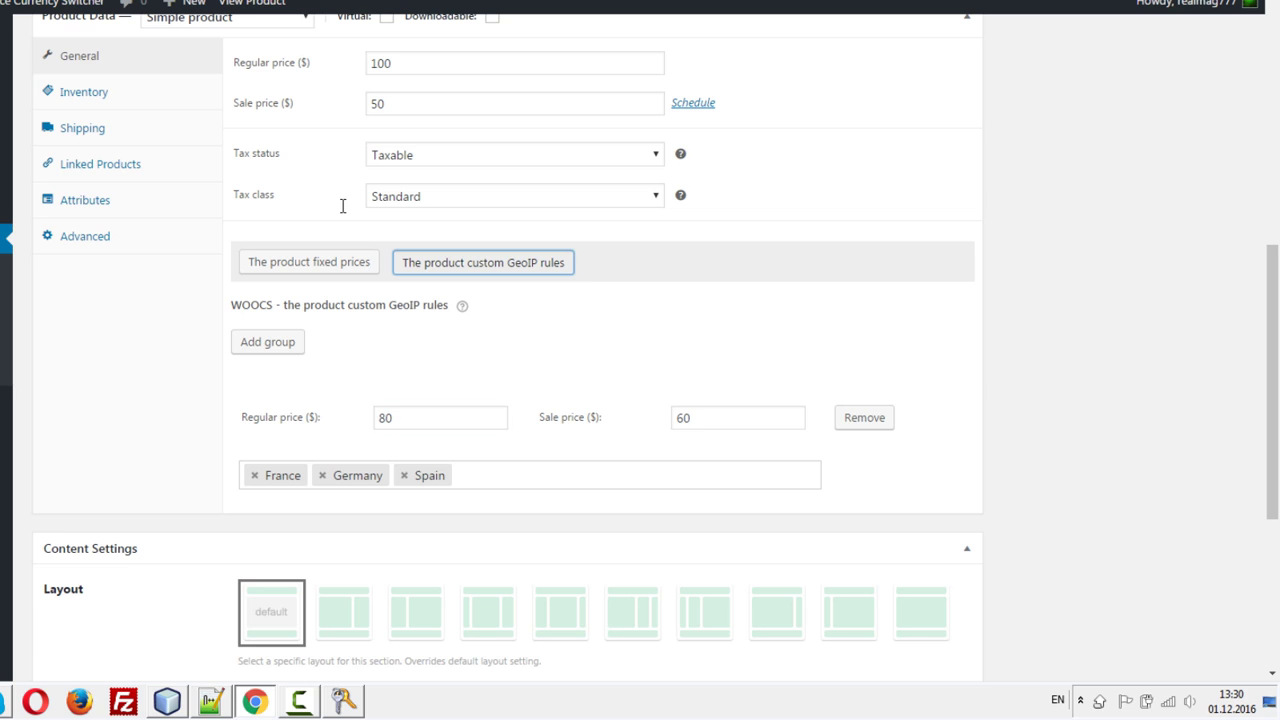
key("Tab")
key("Tab")
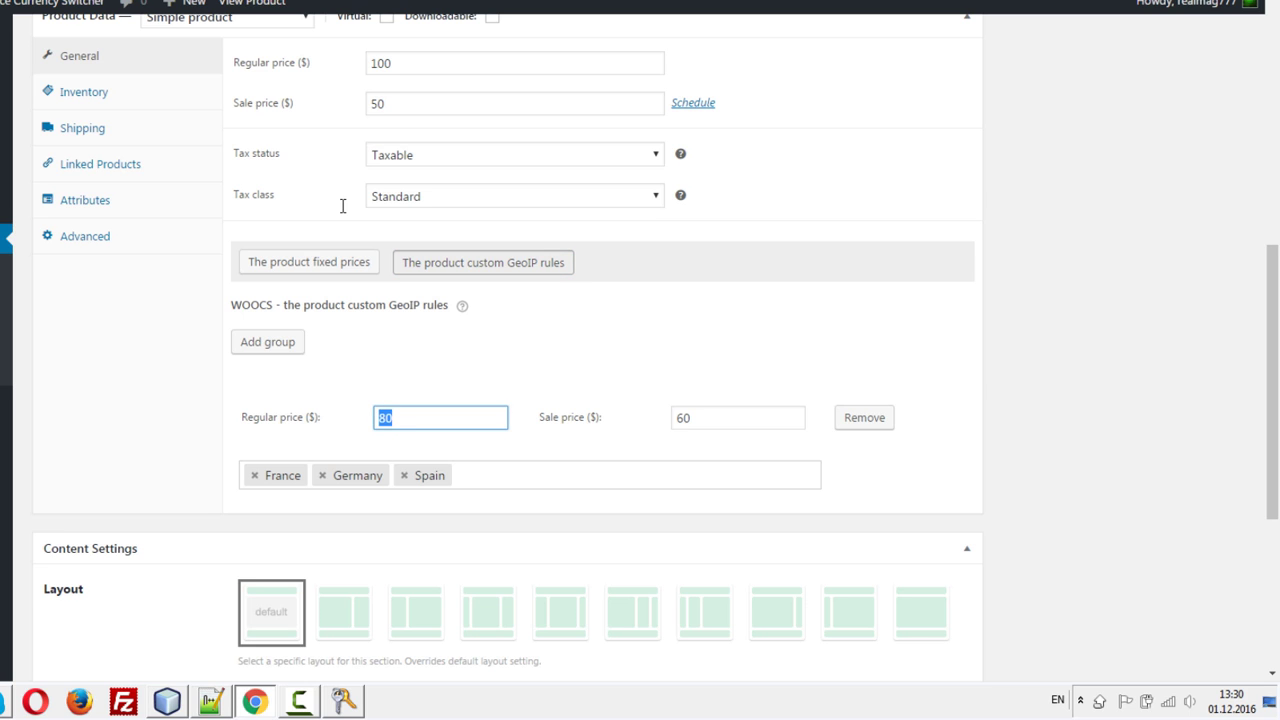
key("Tab")
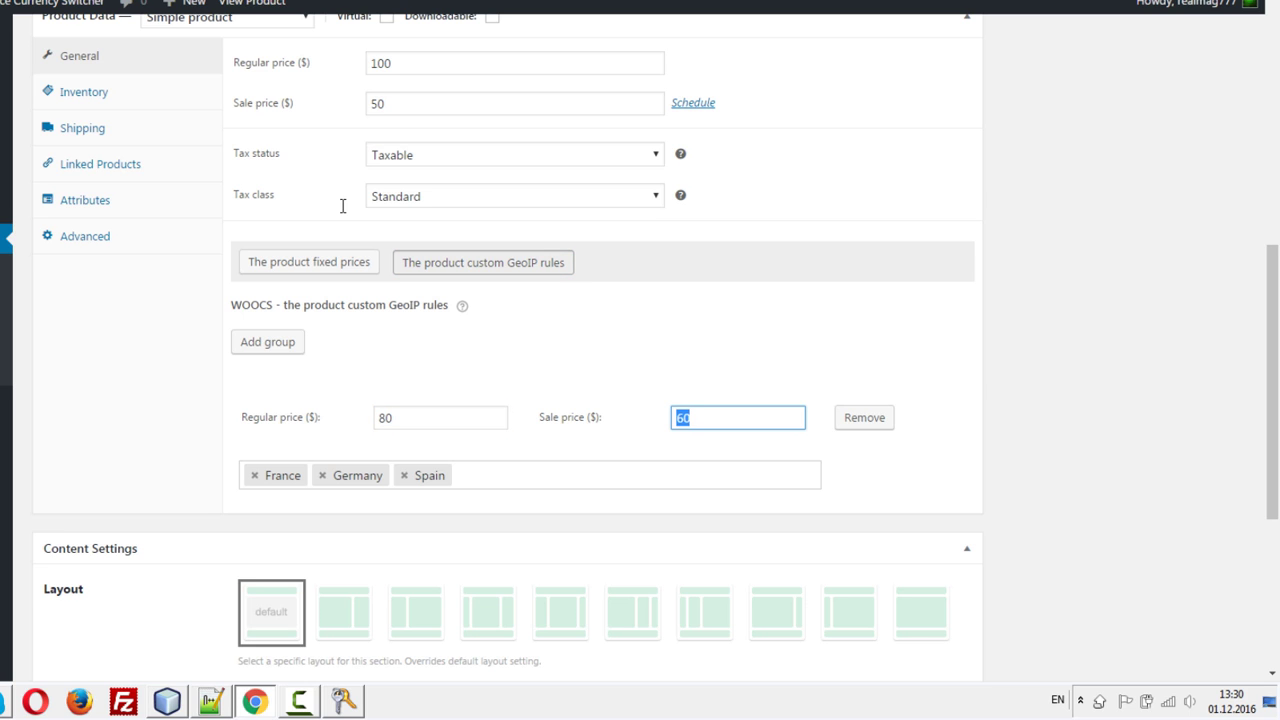
key("shift+Tab")
key("shift+Tab")
key("shift+Tab")
key("Return")
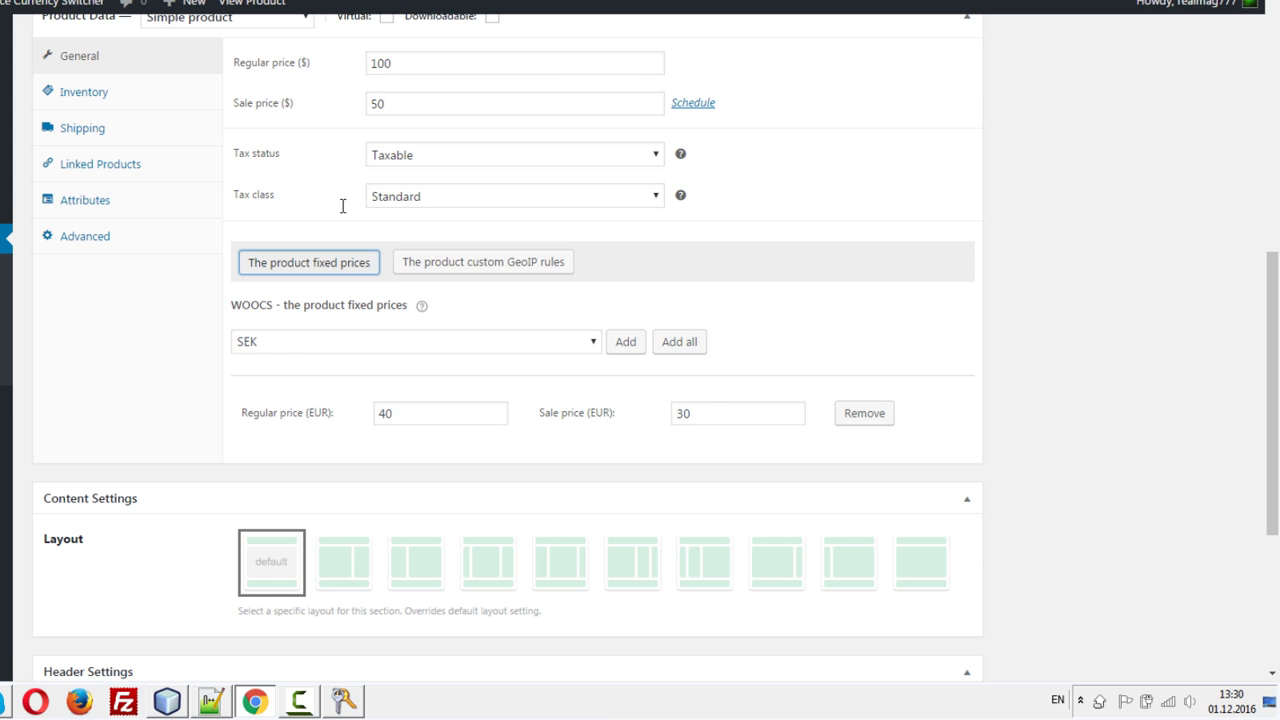
Step: Toggle repeatedly between the EUR 40 fixed price and the GeoIP rule prices, ending on EUR 40/30
key("Tab")
key("Tab")
key("Tab")
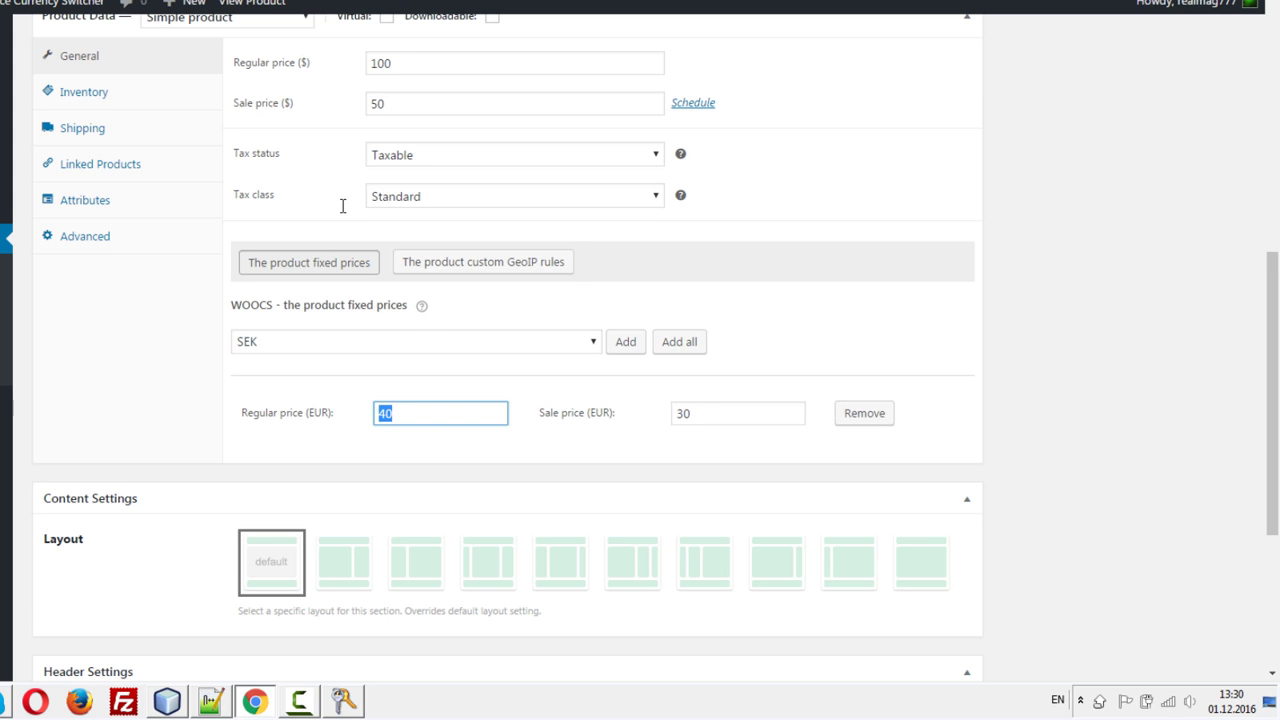
key("shift+Tab")
key("shift+Tab")
key("shift+Tab")
key("Return")
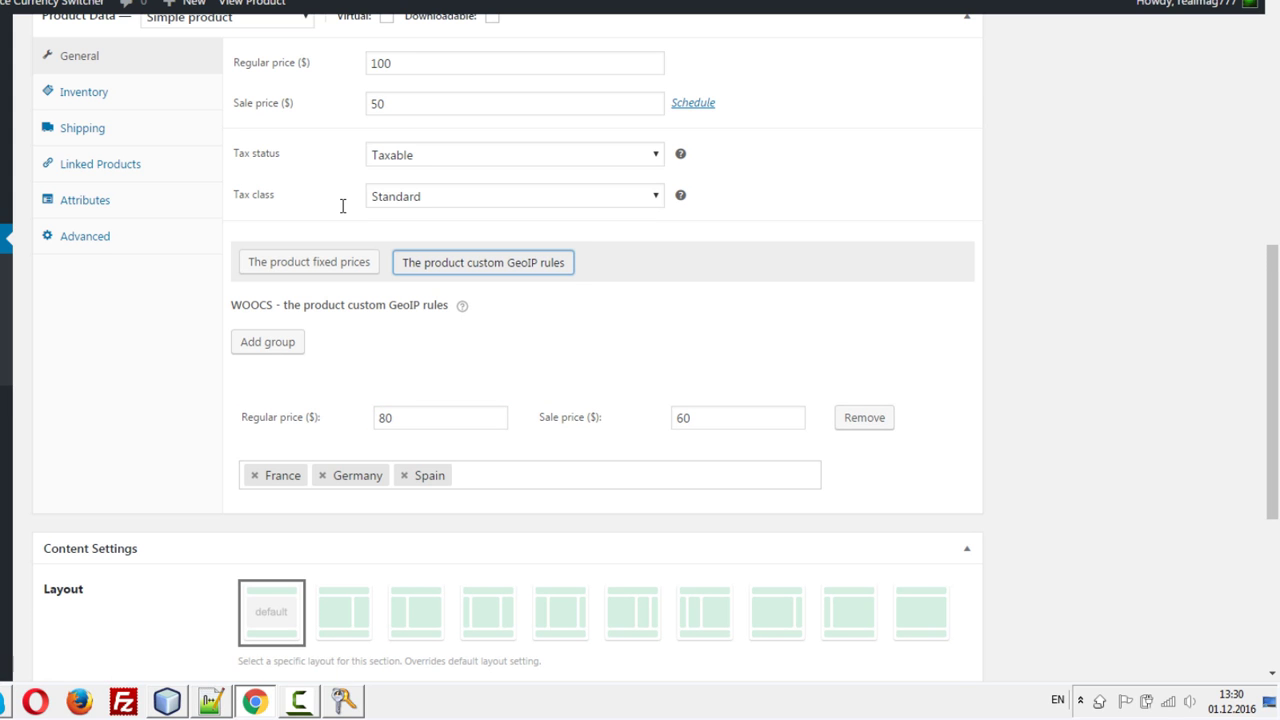
key("shift+Tab")
key("Return")
key("Tab")
key("Tab")
key("Tab")
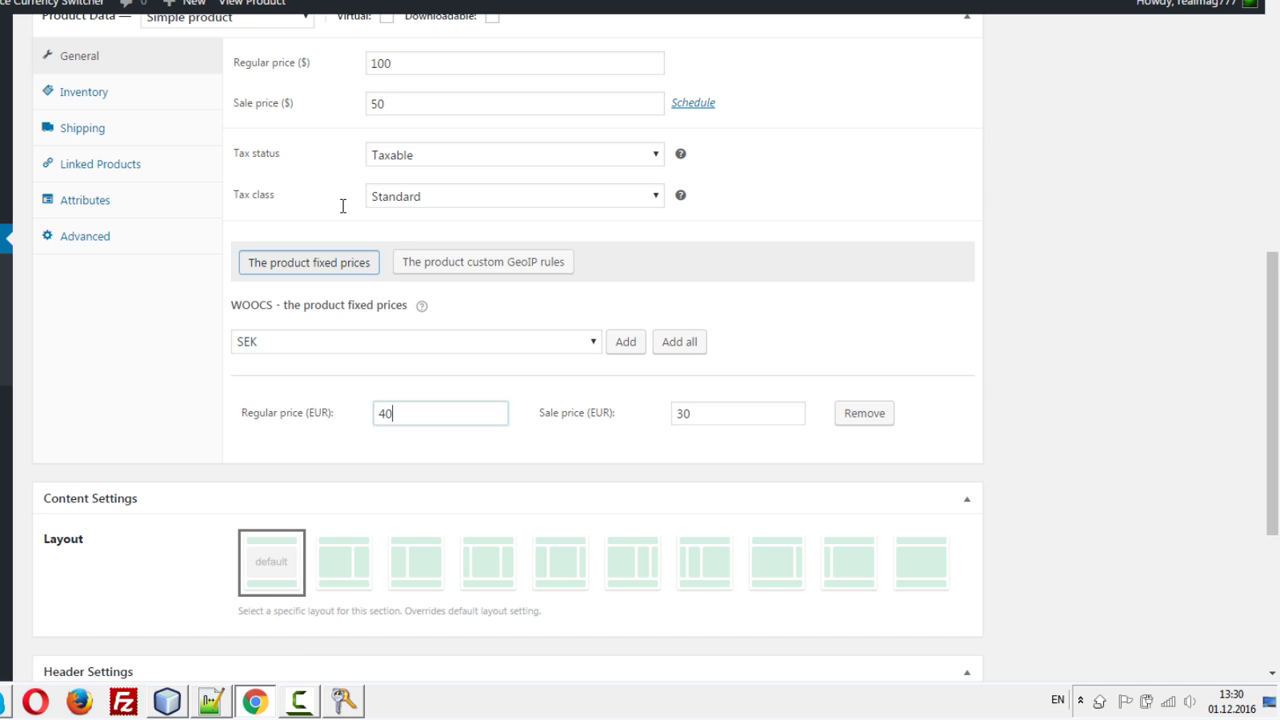
key("ctrl+a")
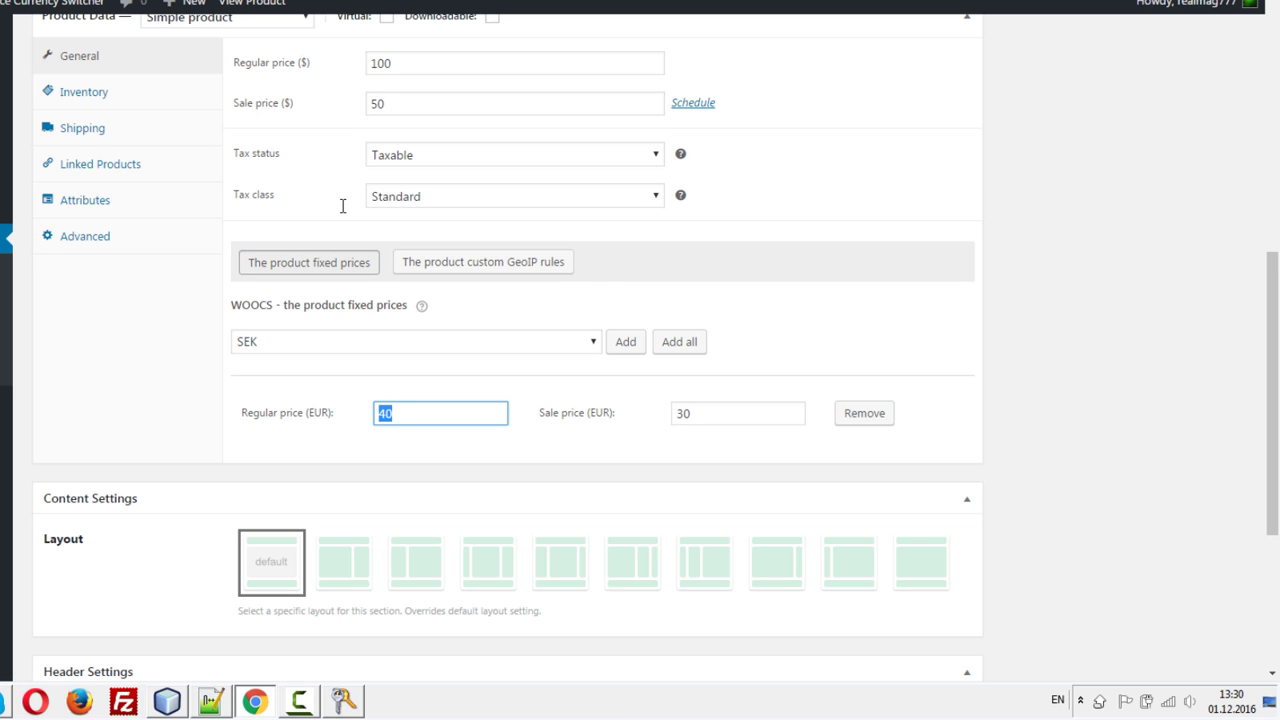
key("shift+Tab")
key("shift+Tab")
key("shift+Tab")
key("Return")
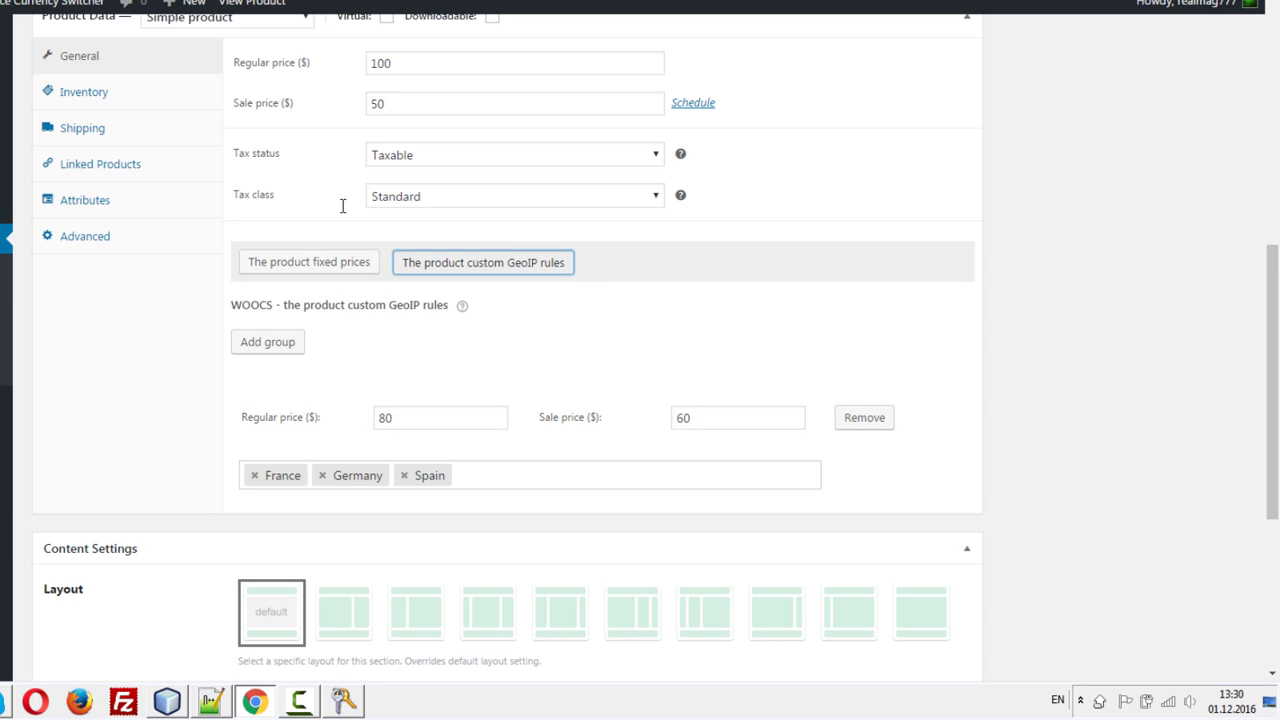
key("shift+Tab")
key("Return")
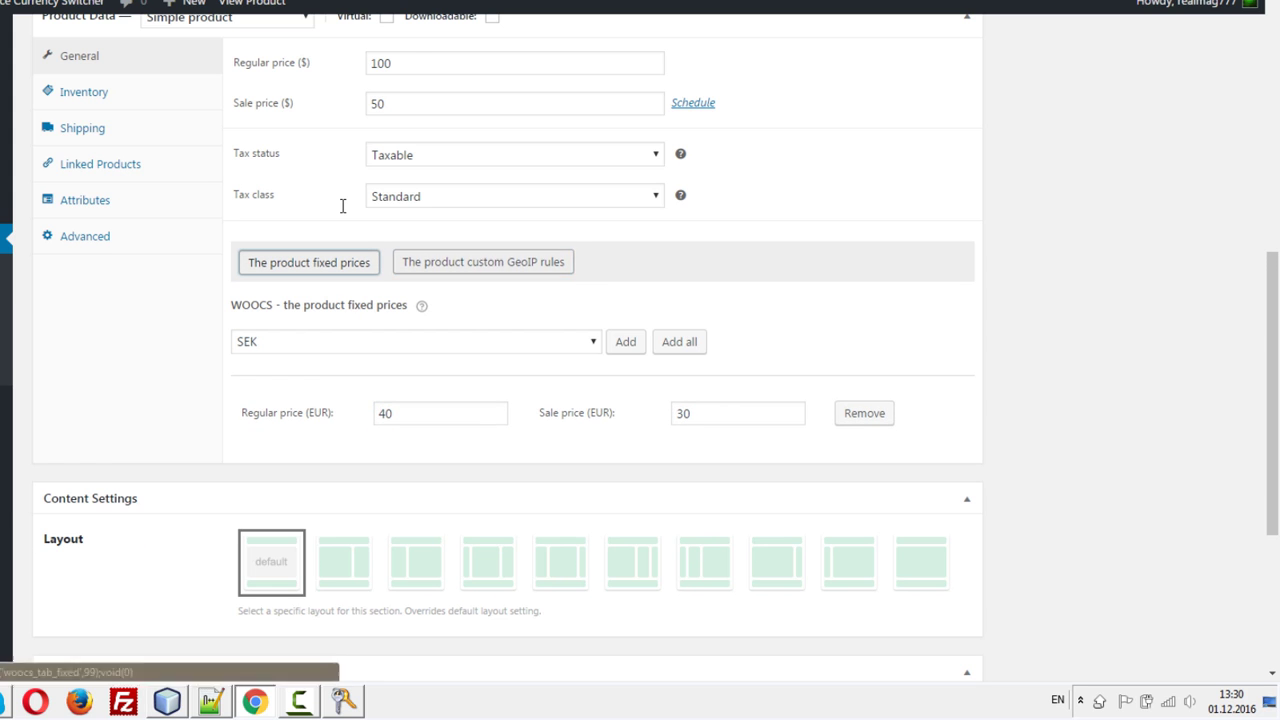
key("Tab")
key("Tab")
key("Tab")
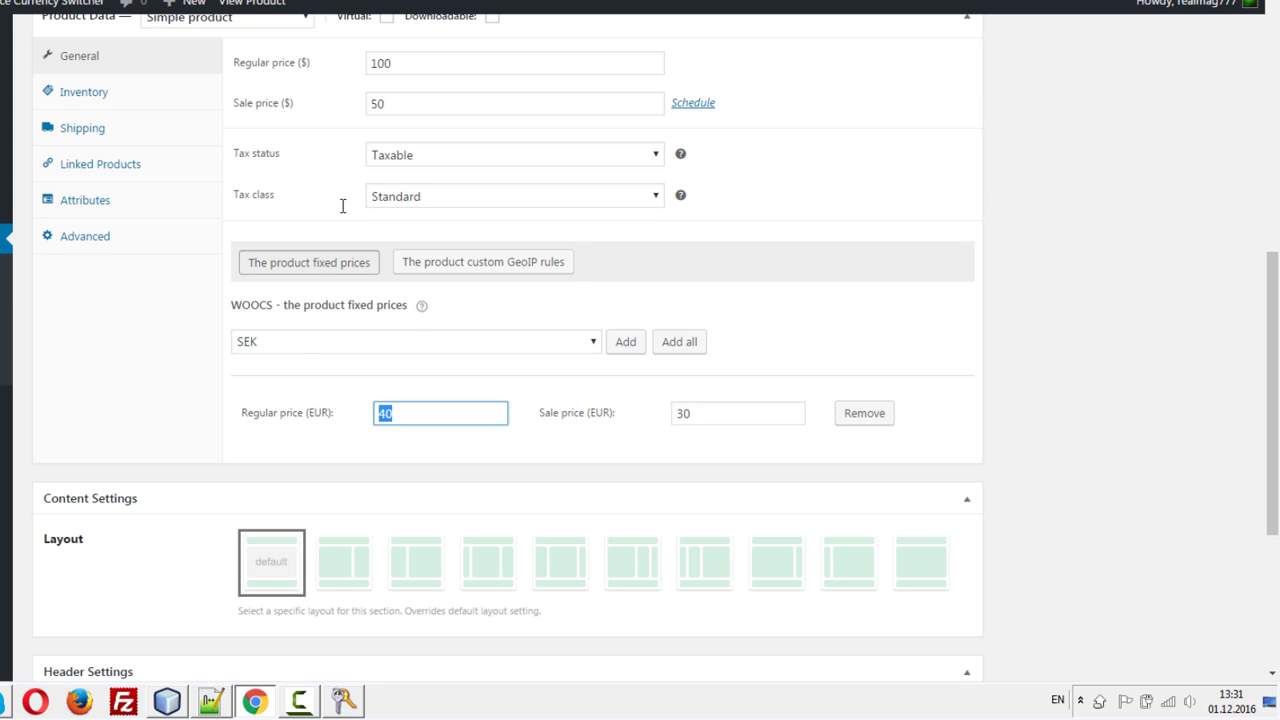
key("Return")
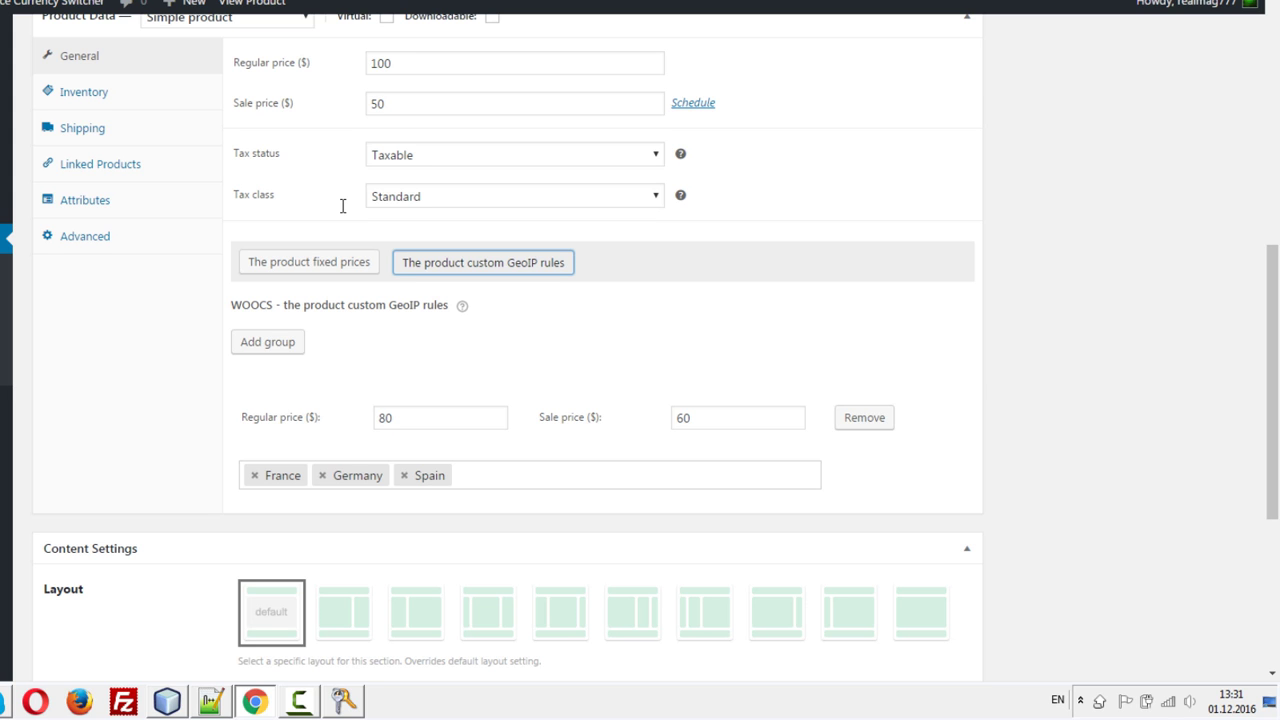
key("shift+Tab")
key("Return")
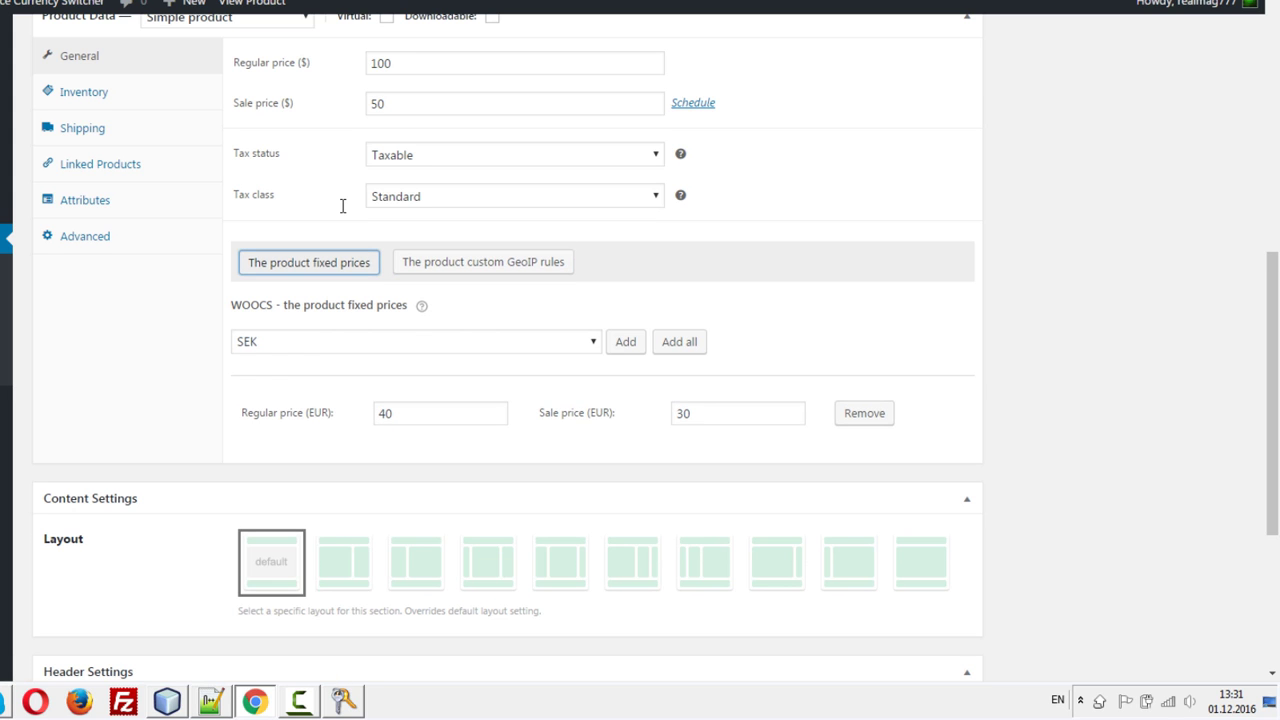
Step: Remove the EUR fixed price row and update the product
key("Tab")
key("Tab")
key("Tab")
key("Return")
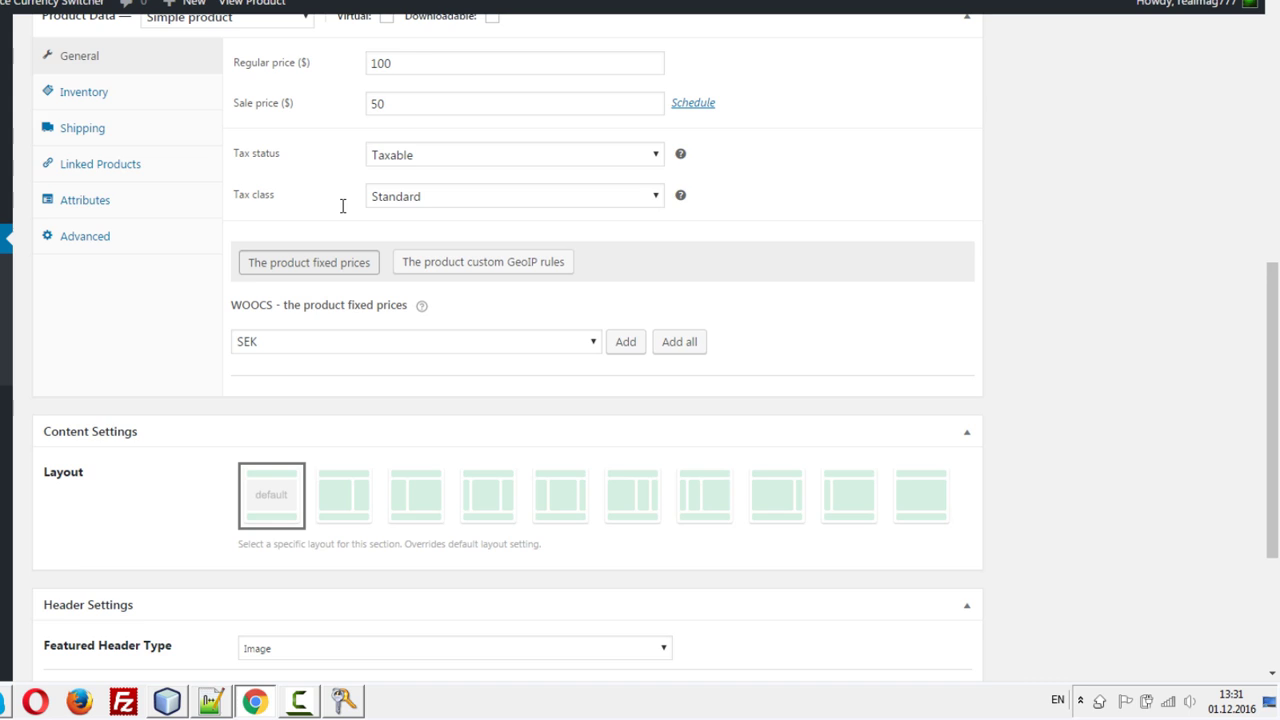
key("Return")
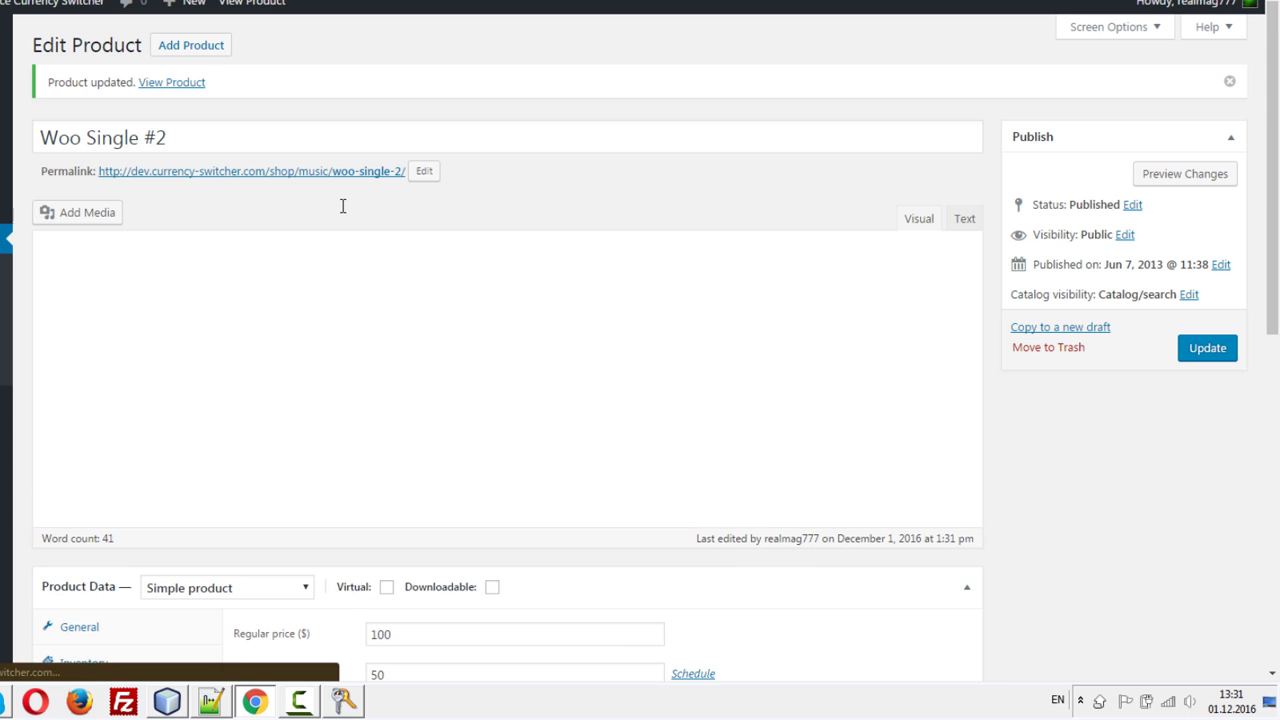
scroll(342, 206, "down", 5)
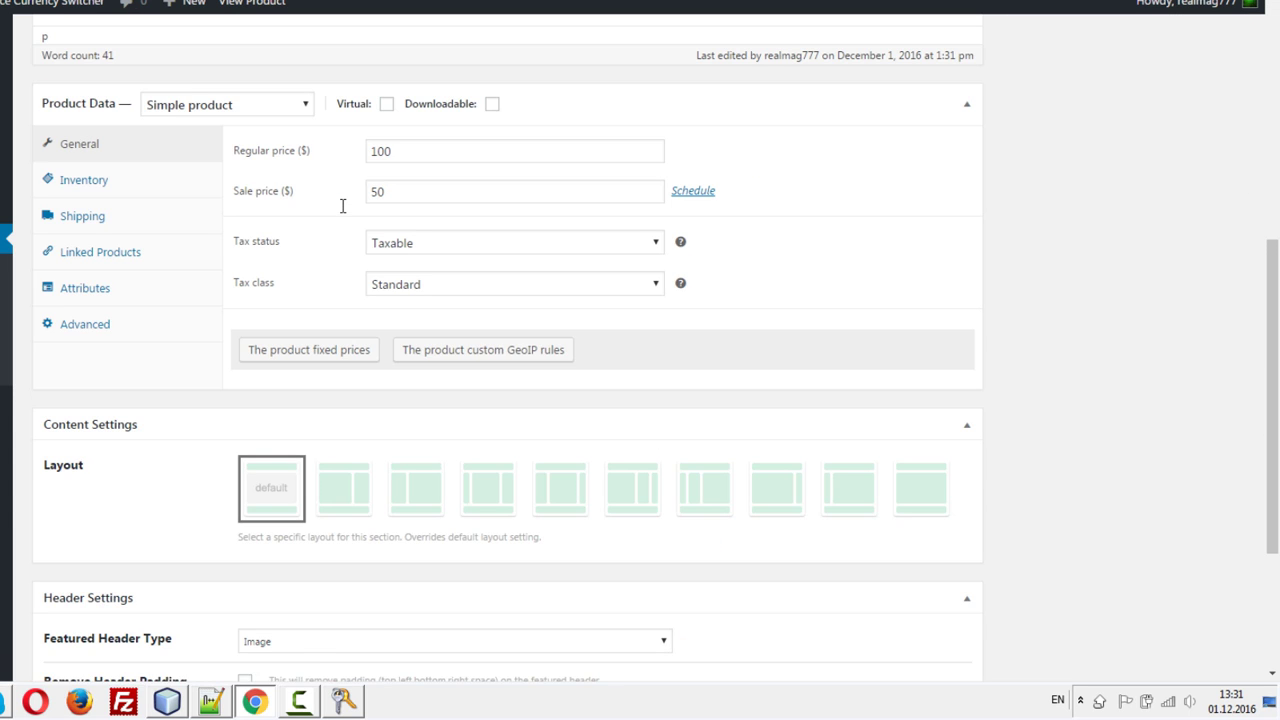
Step: Check that no fixed prices remain and review the GeoIP rule's 60 sale price
left_click(483, 350)
left_click(309, 350)
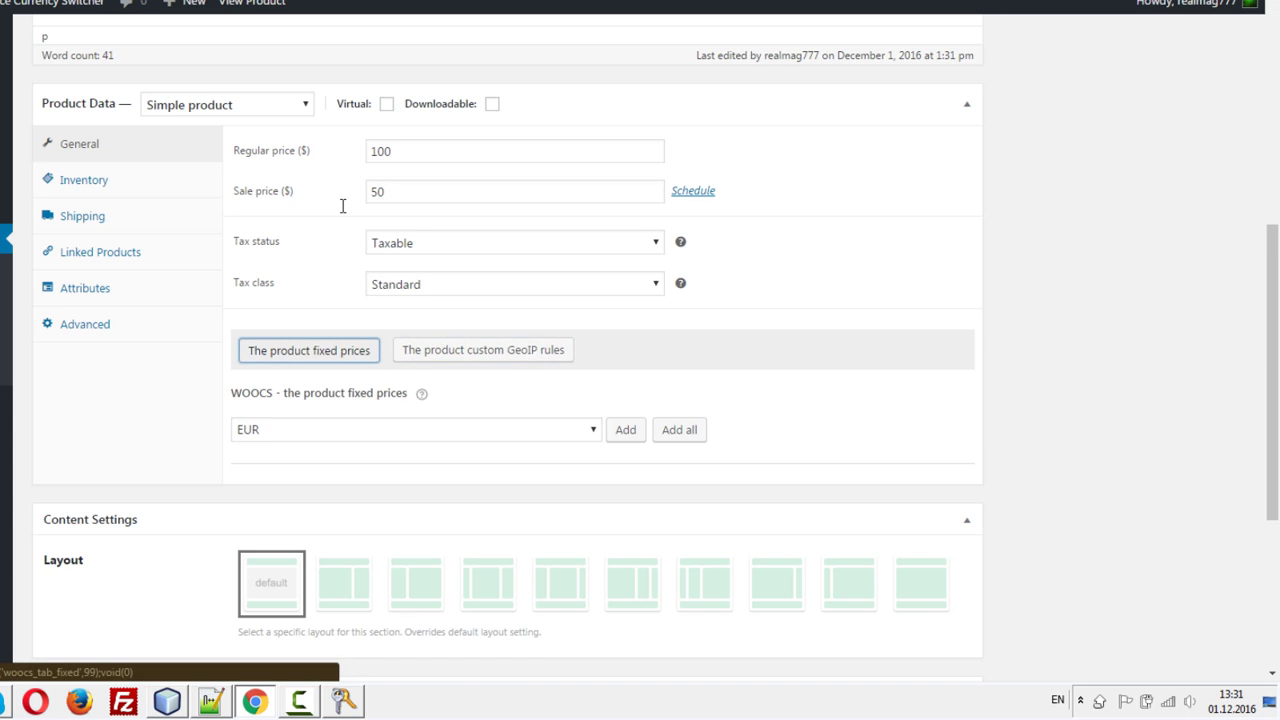
left_click(483, 350)
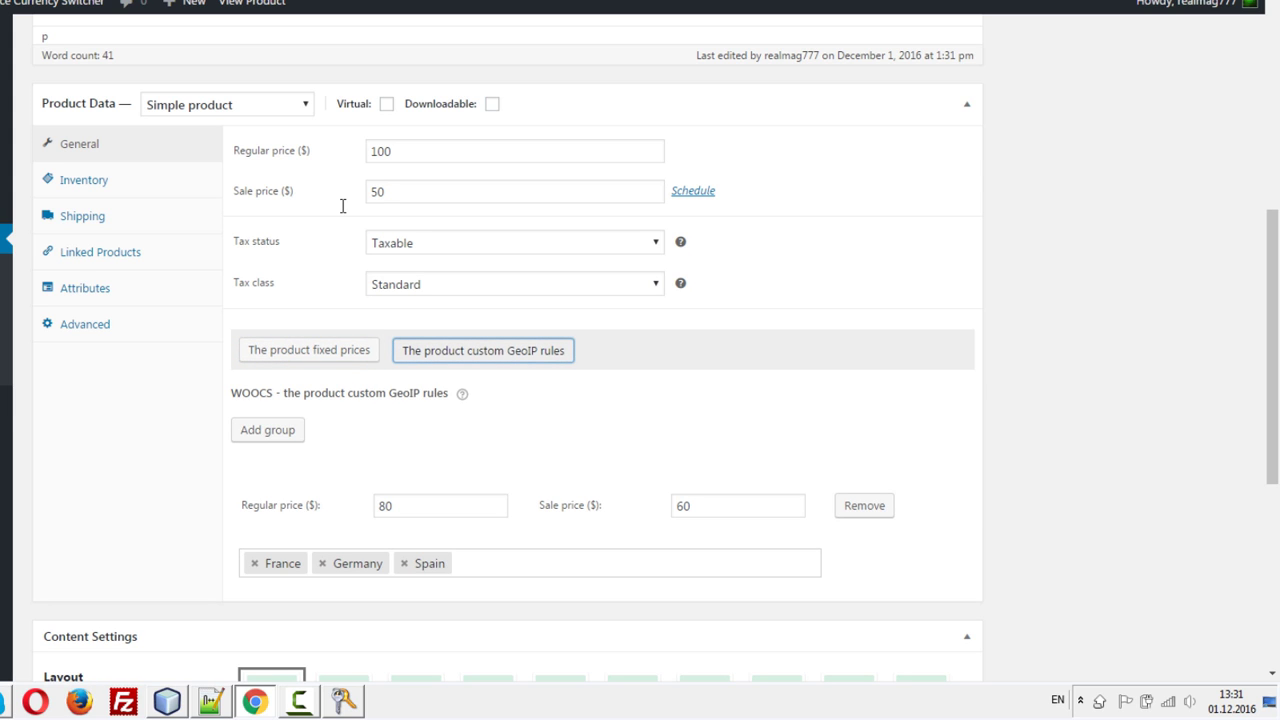
key("Tab")
key("Tab")
key("Tab")
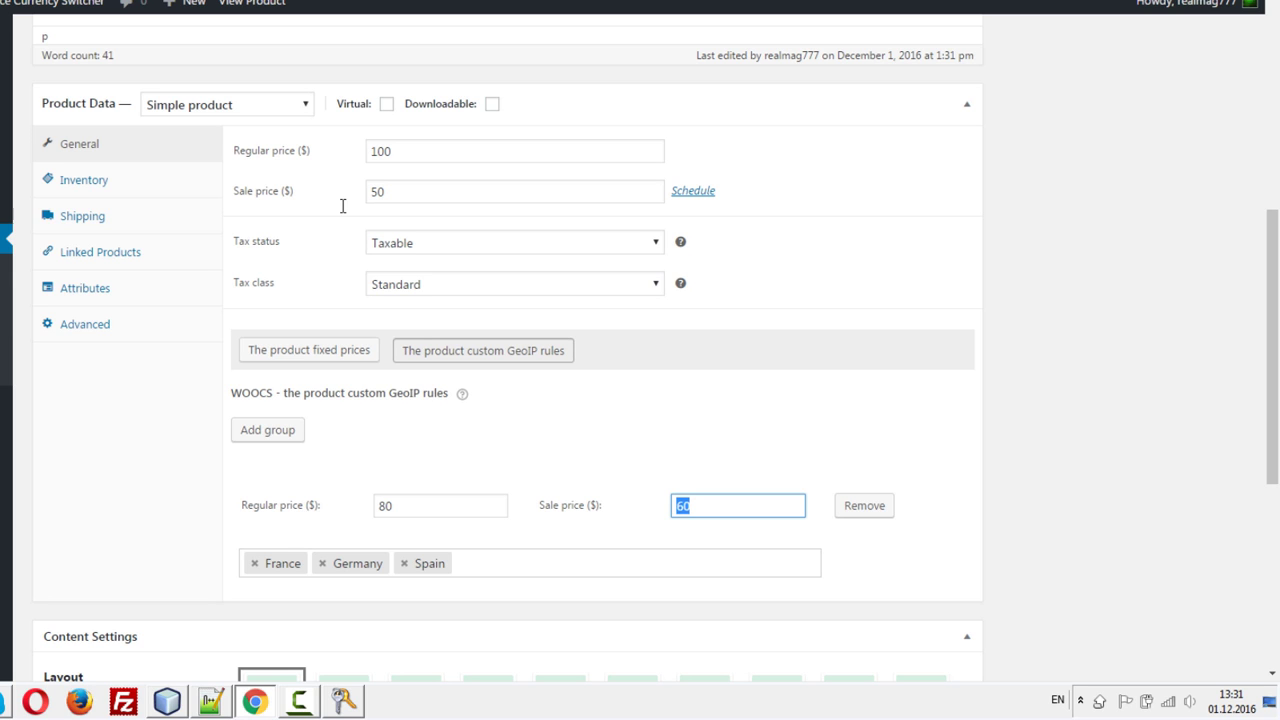
key("BackSpace")
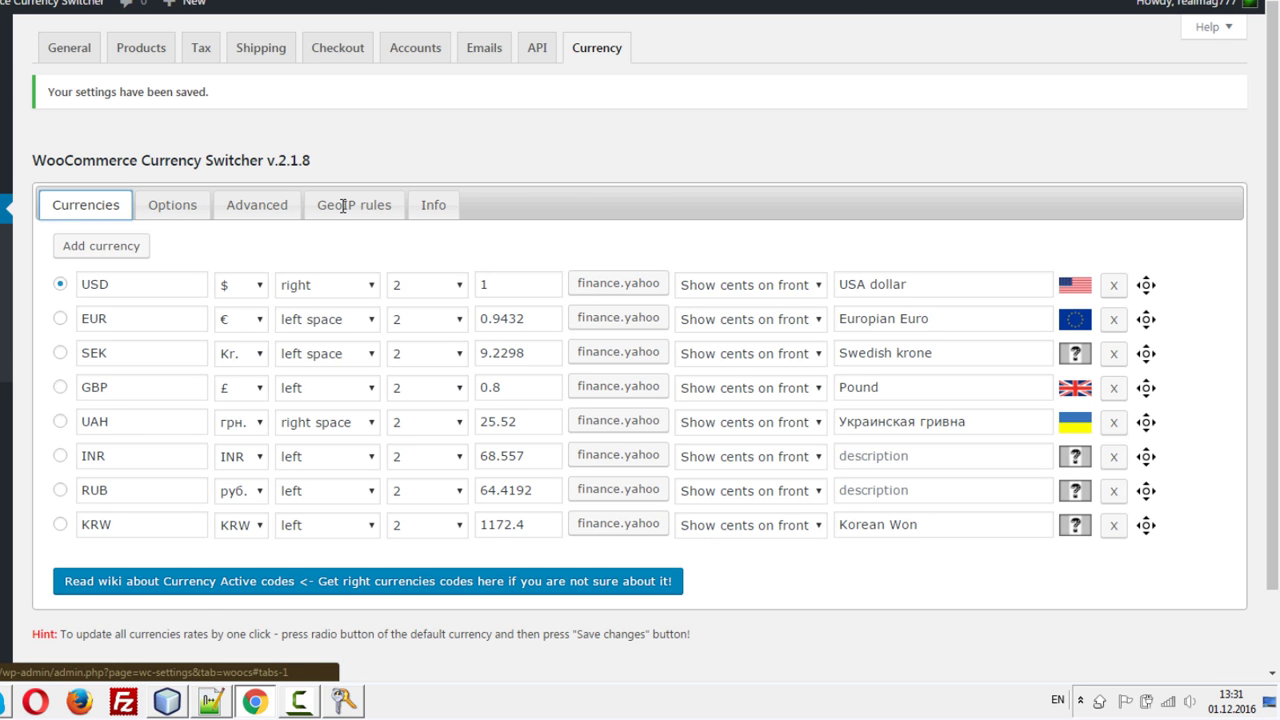
Step: Launch Calculator and compute 60 × 0.9432 for the expected EUR price
key("super+r")
type("calc")
key("Return")
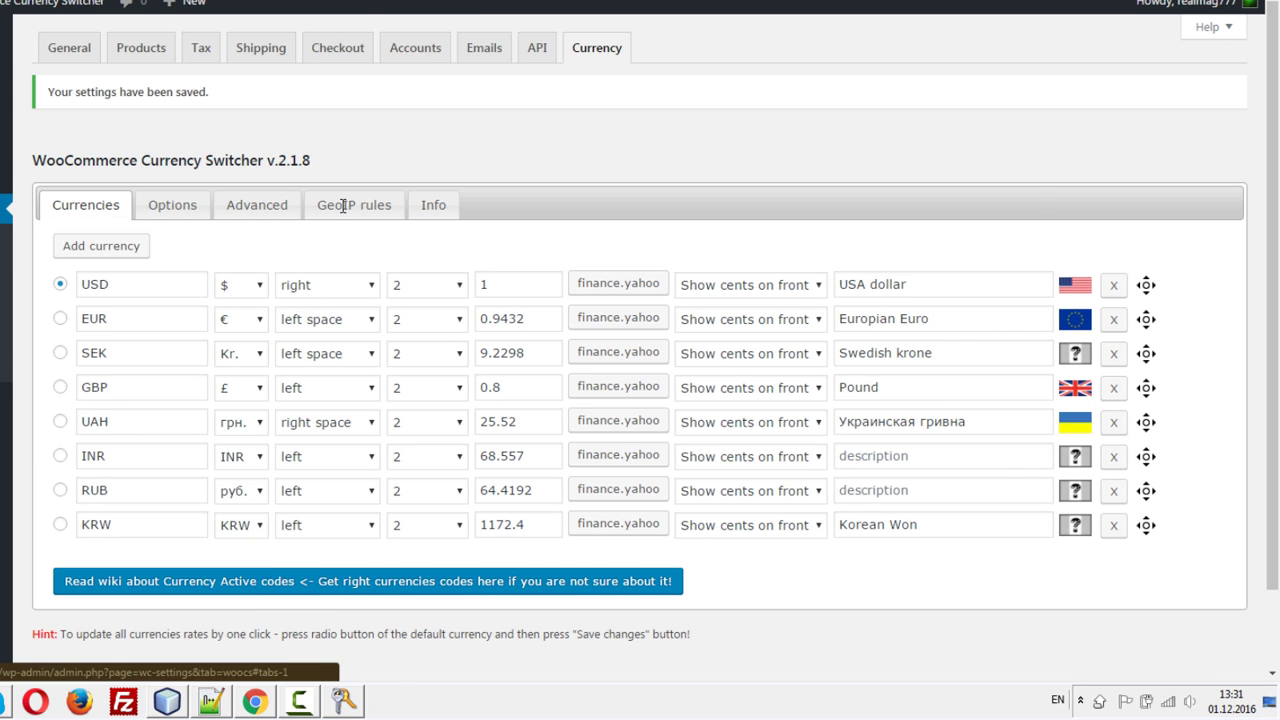
type("60")
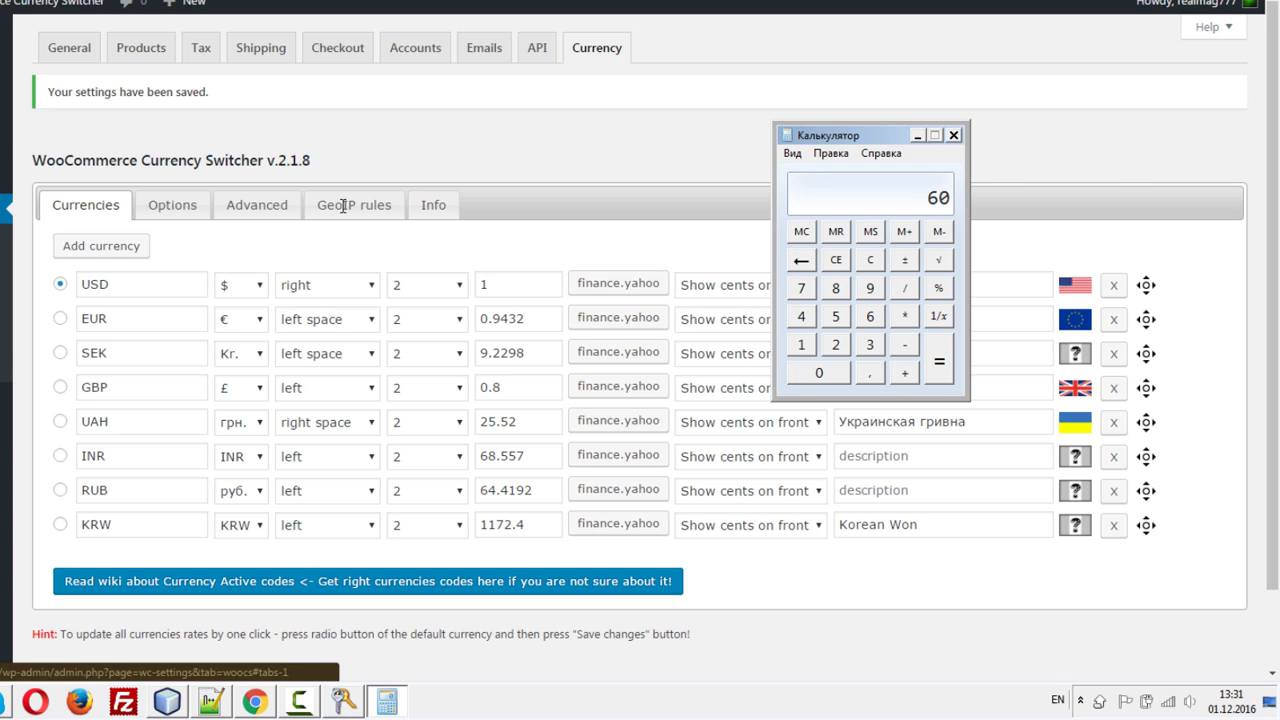
key("asterisk")
type("0,")
type("9432")
key("Return")
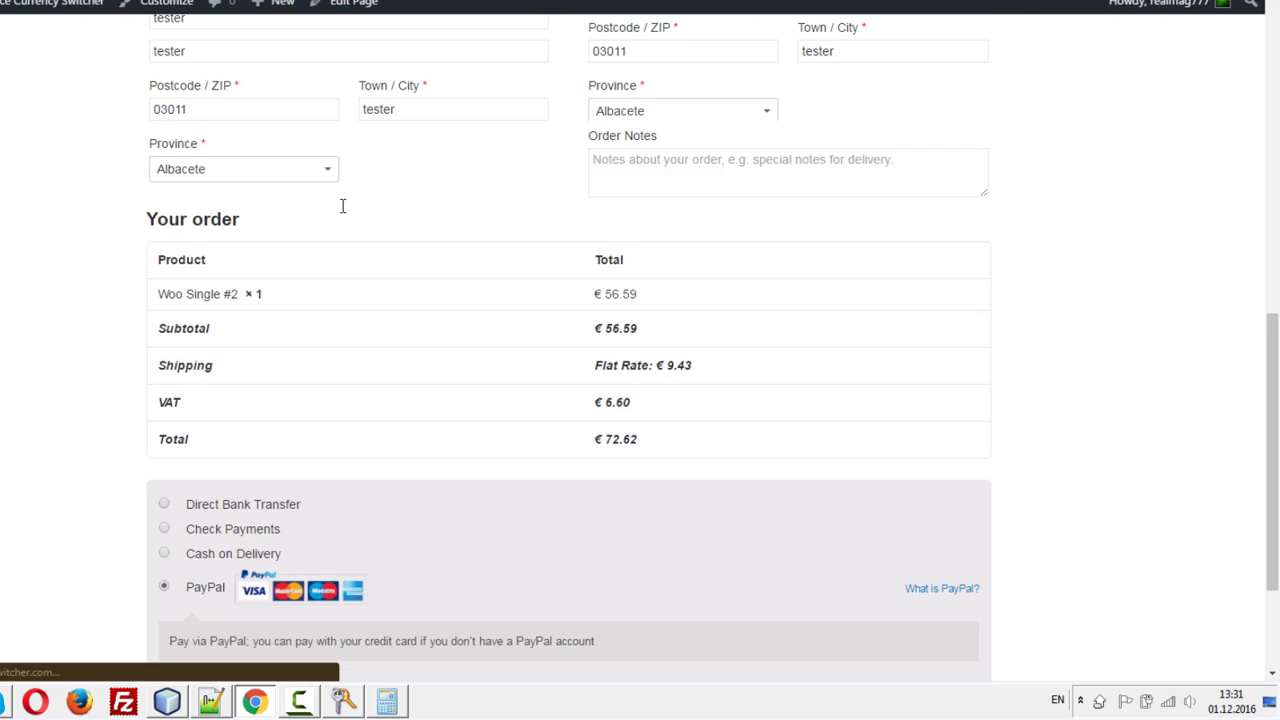
Step: Compare checkout's €56.59 with the calculator's 56.592, close Calculator, and return to the product editor
scroll(342, 206, "up", 1)
scroll(342, 206, "up", 4)
scroll(342, 206, "down", 3)
scroll(342, 206, "down", 1)
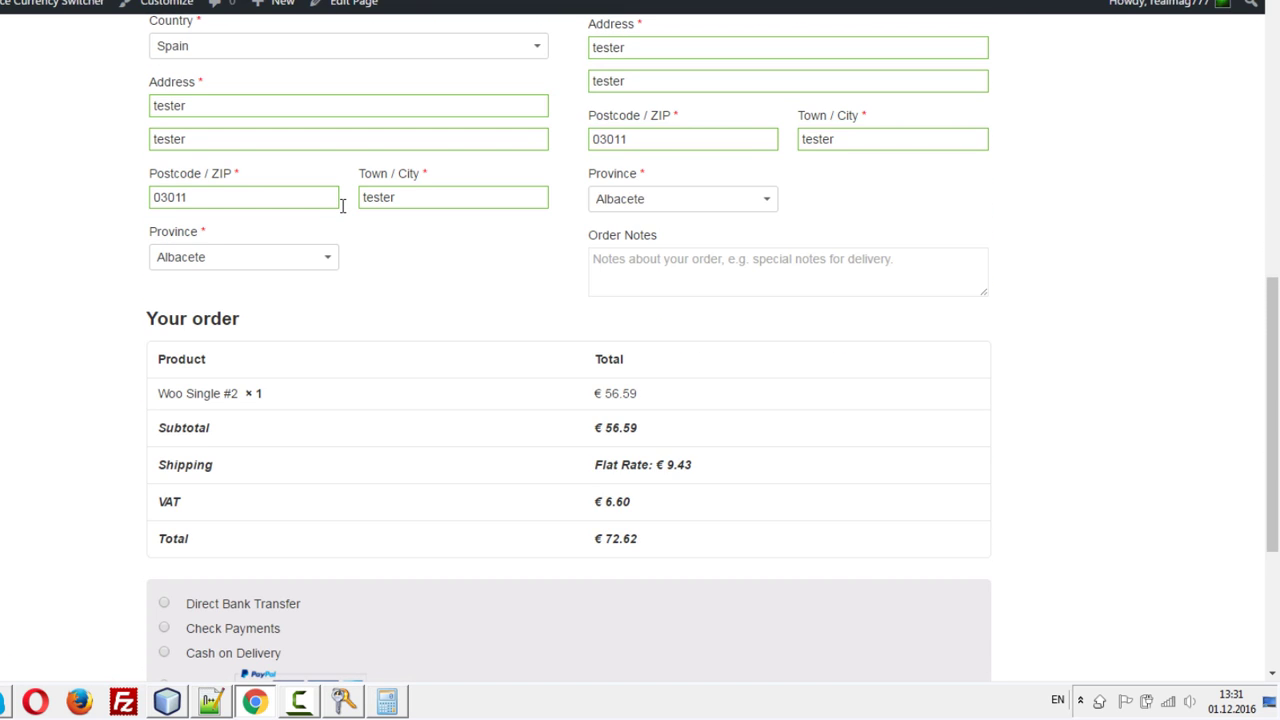
key("alt+Tab")
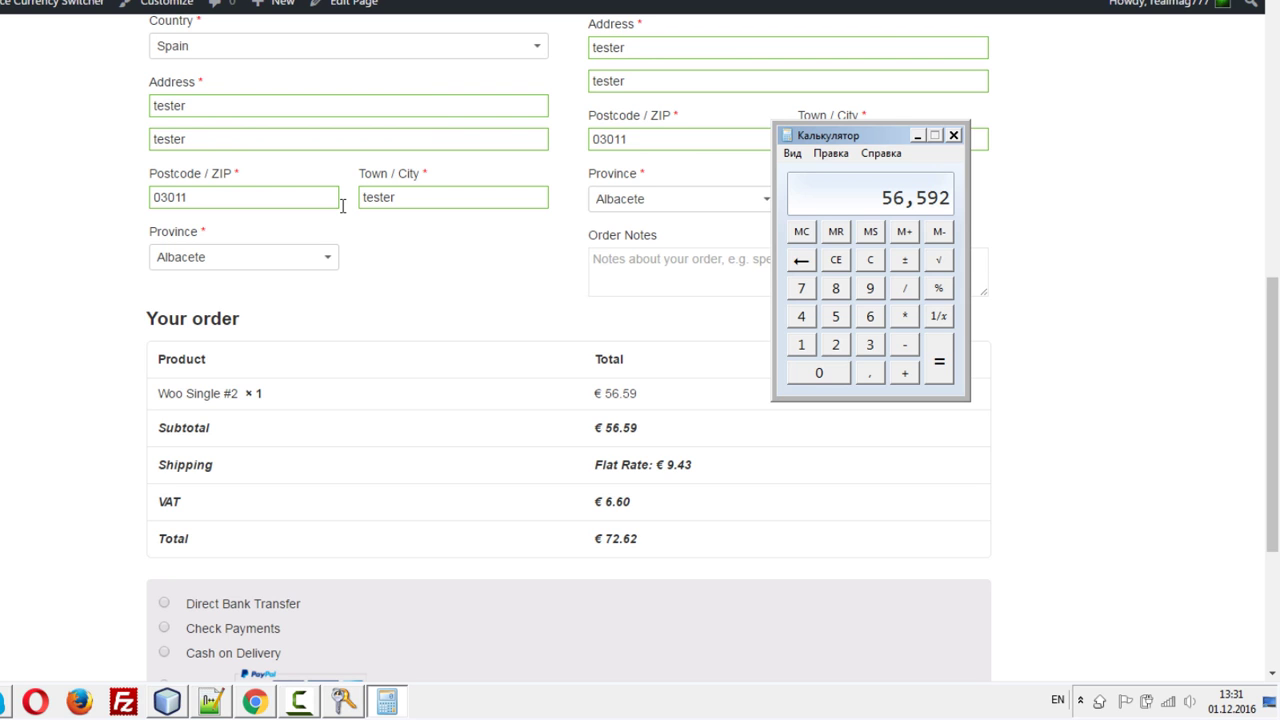
key("alt+F4")
key("ctrl+Tab")
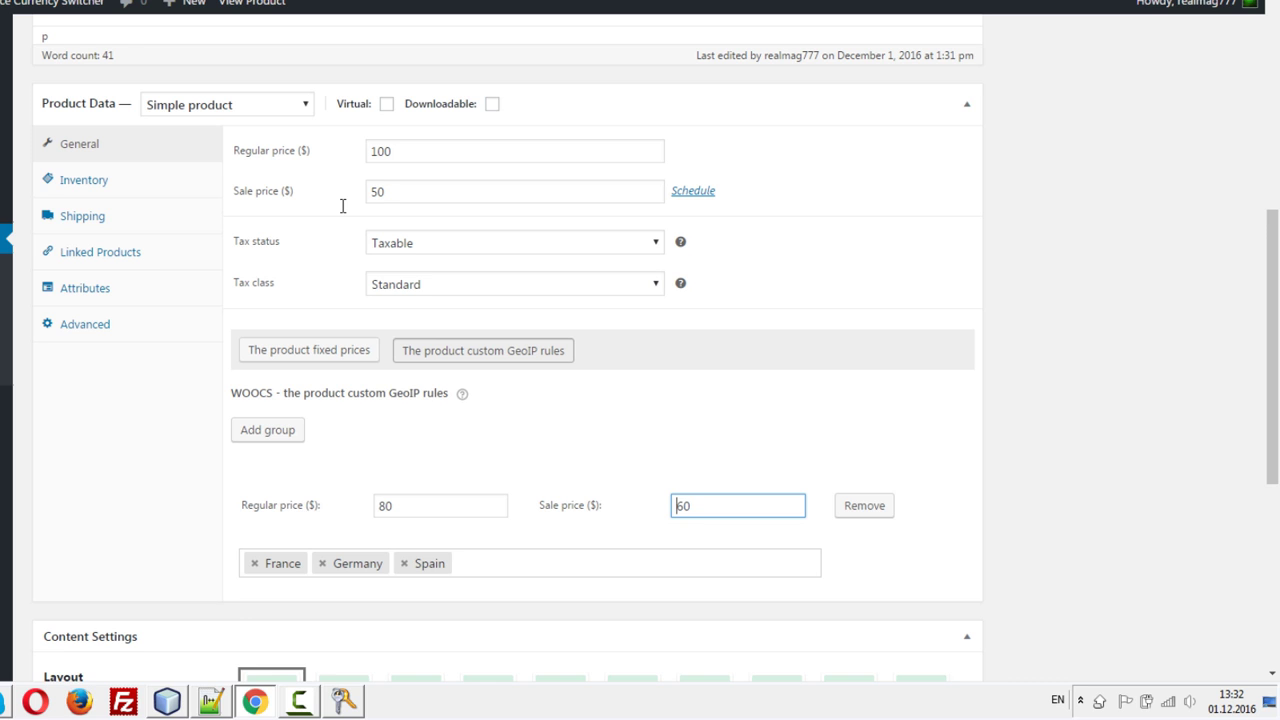
Step: Toggle between the GeoIP rules and fixed prices panels, ending on the empty fixed prices panel
key("Return")
key("Tab")
key("Return")
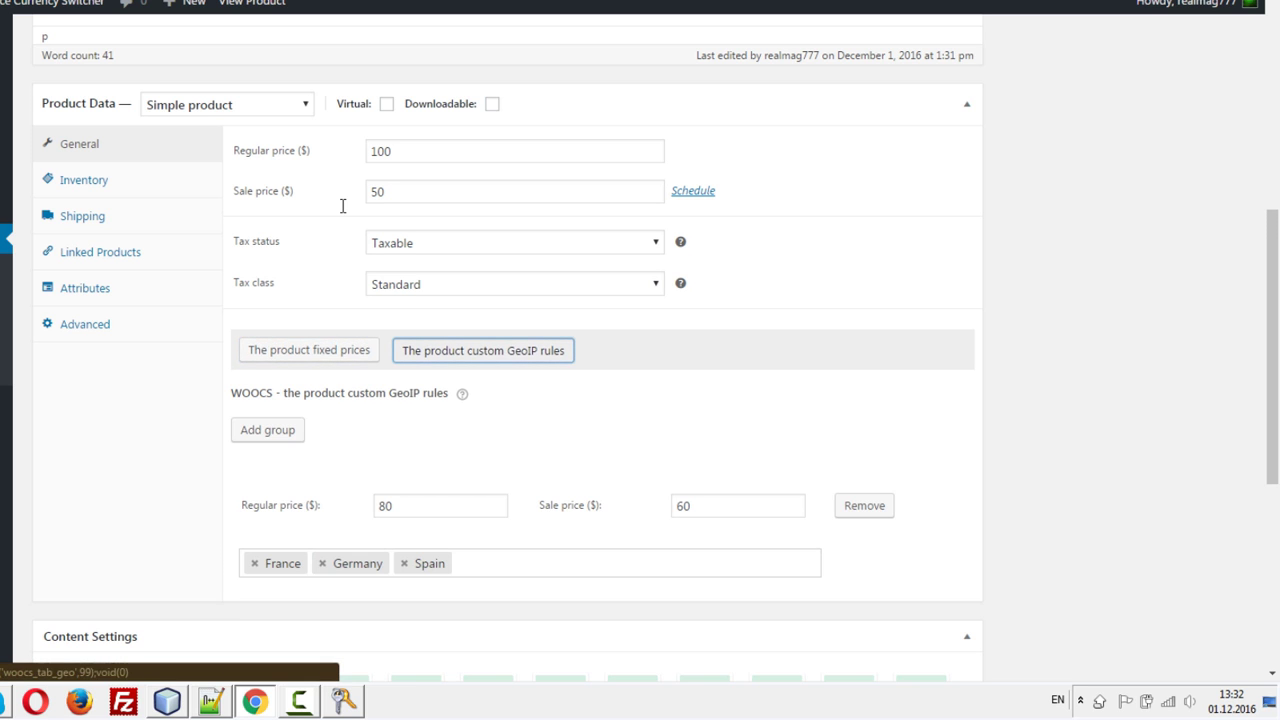
key("shift+Tab")
key("Return")
key("Tab")
key("Return")
key("shift+Tab")
key("Return")
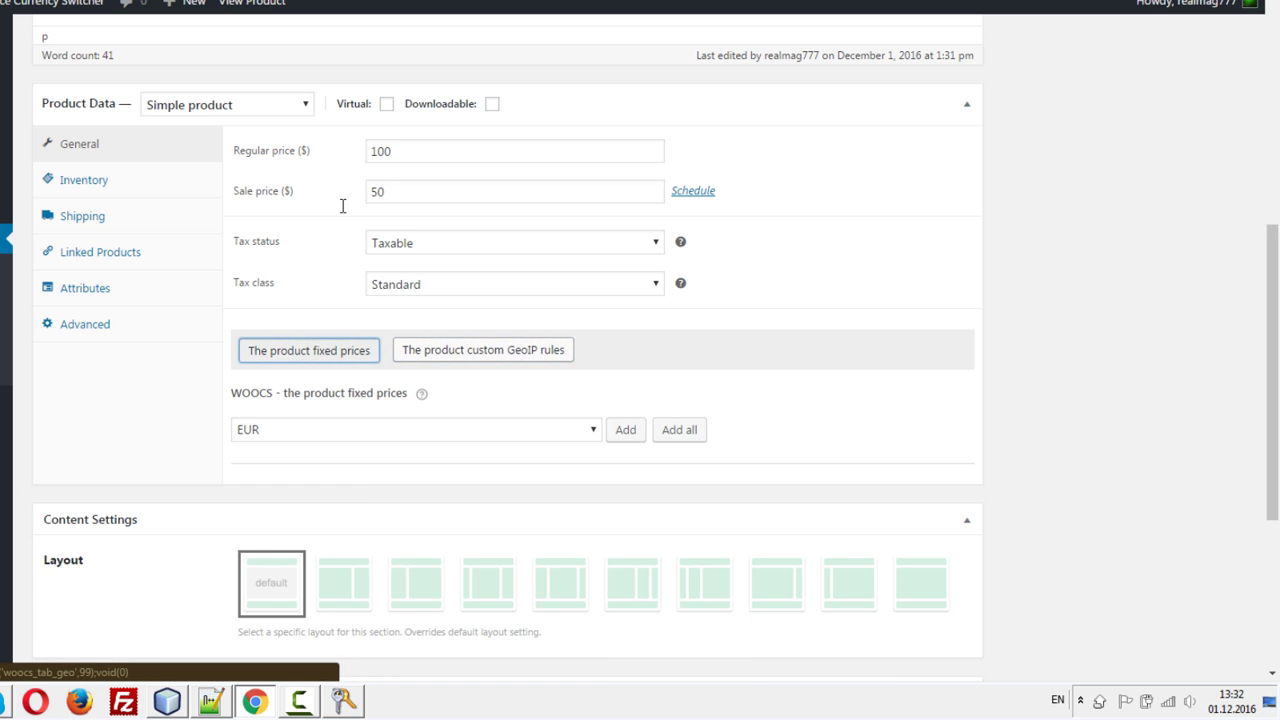
key("Tab")
key("Return")
key("shift+Tab")
key("Return")
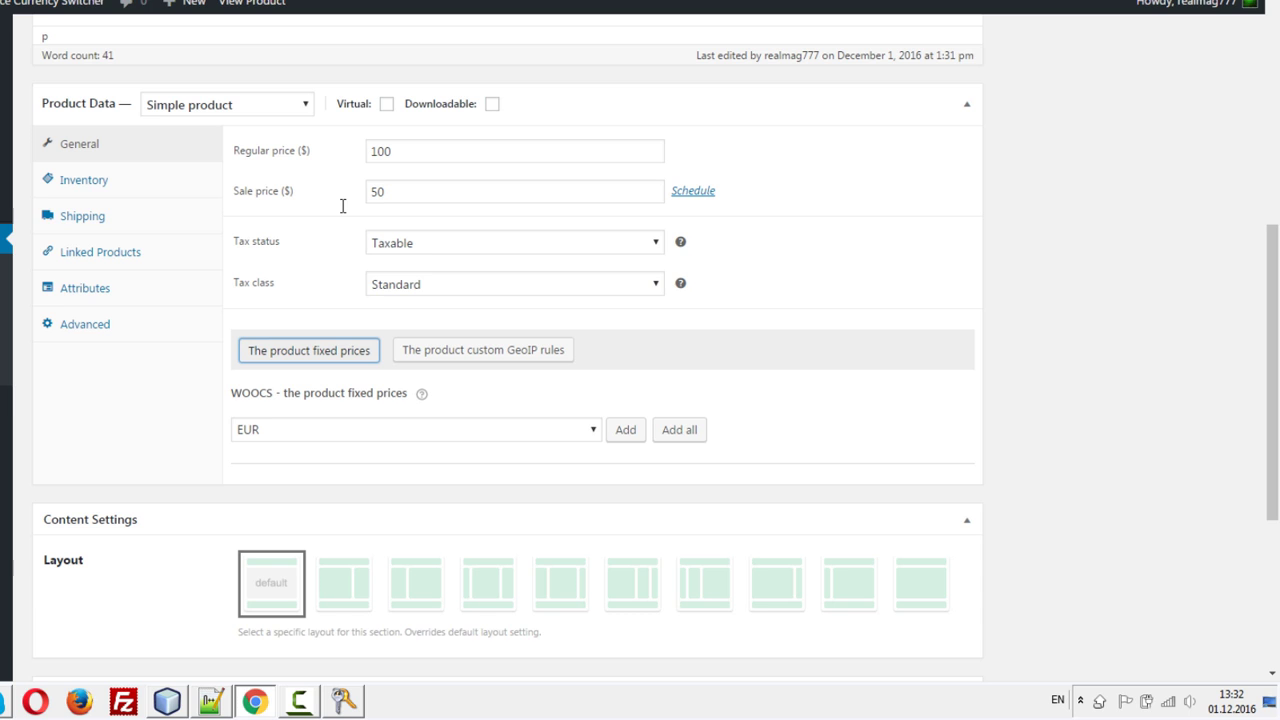